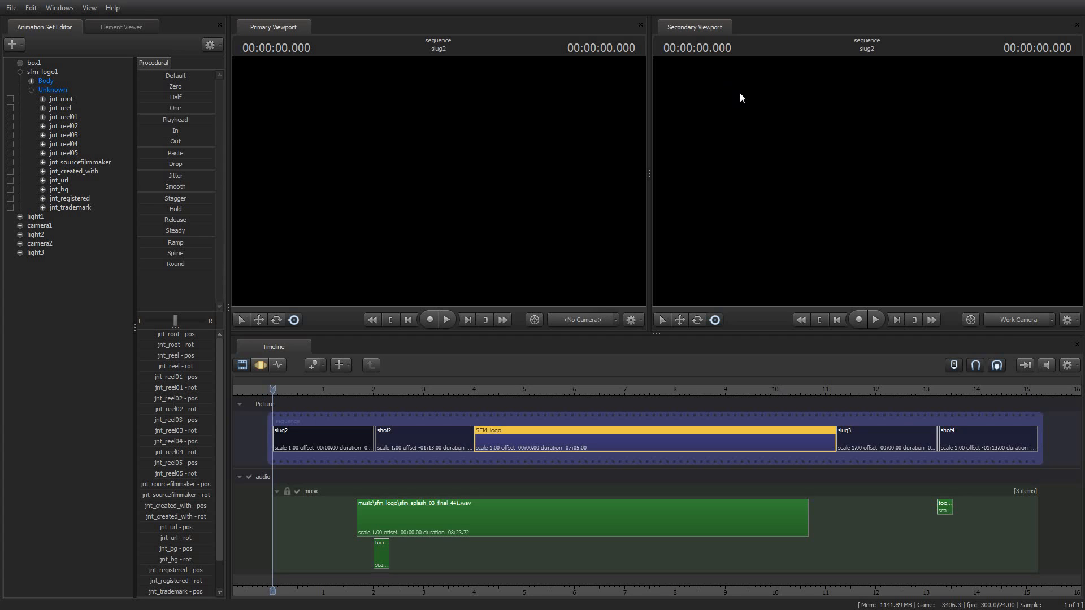
Step: Collapse the sfm_logo1 animation set and play the sequence to preview the logo animation
click(21, 73)
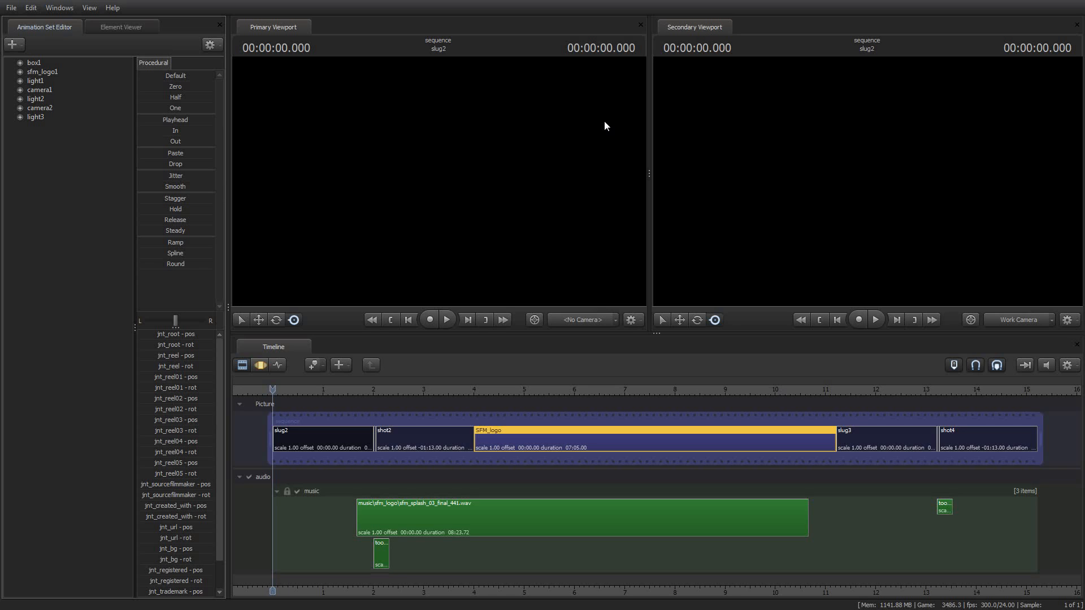
click(446, 320)
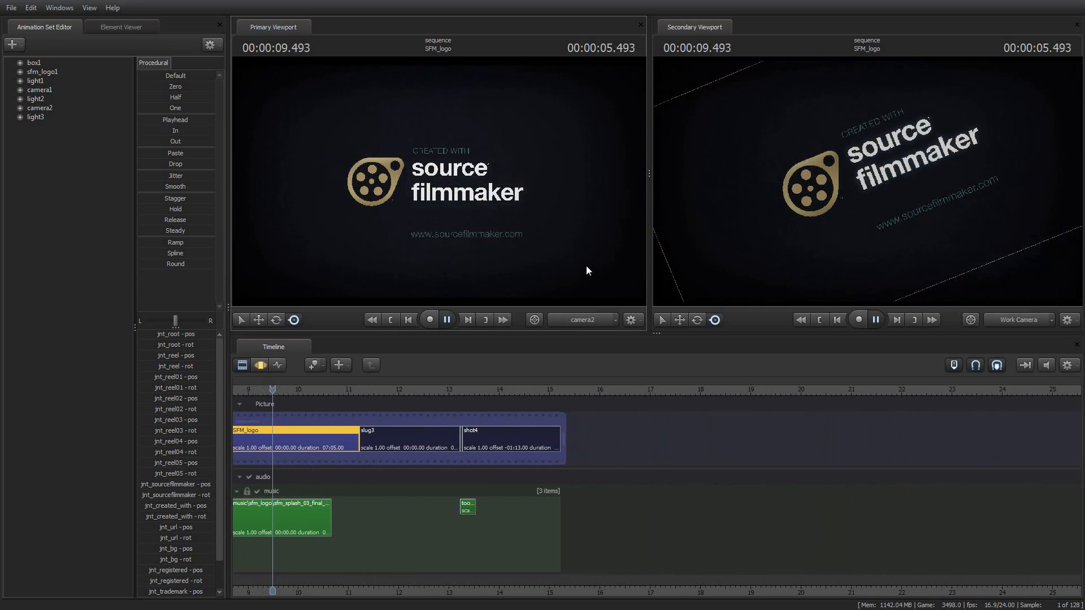
key(space)
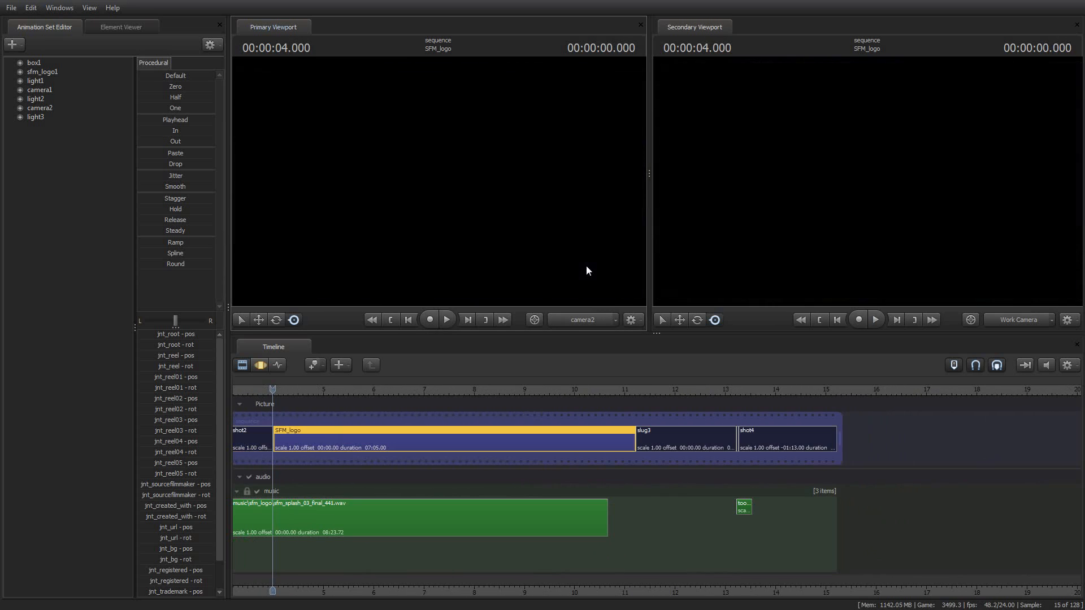
Step: Look up the path of the sfm_logo.dmx session among the recently opened files without loading anything
click(11, 8)
mouse_move(56, 128)
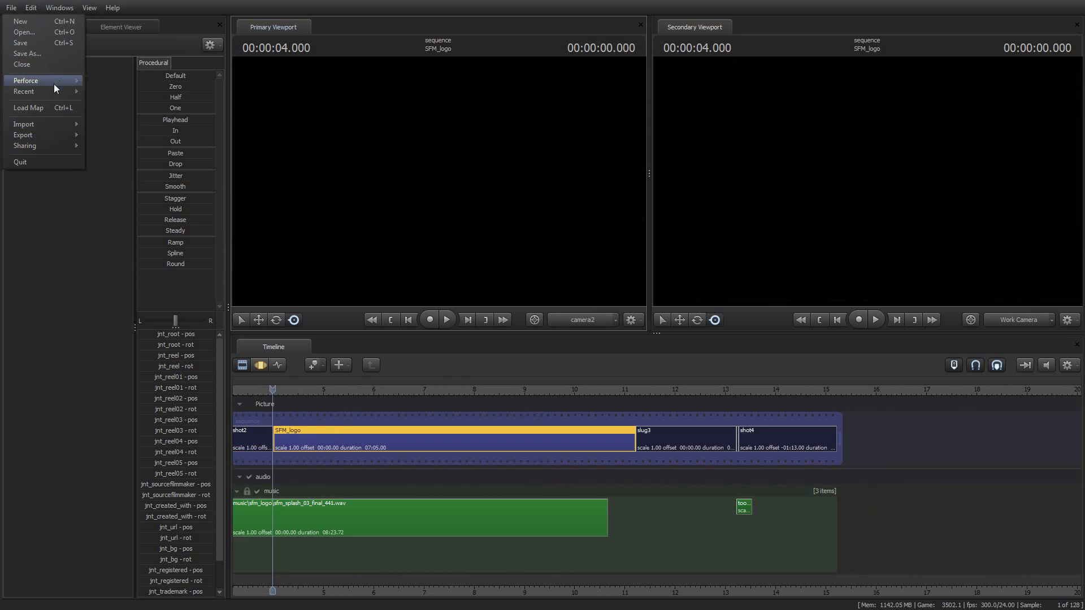
mouse_move(51, 90)
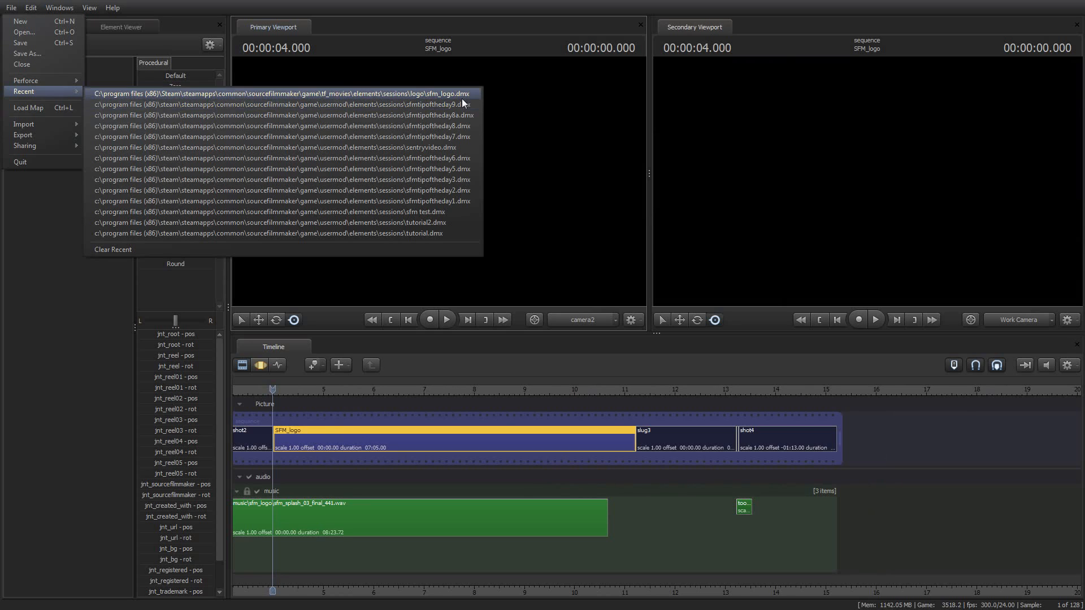
click(531, 8)
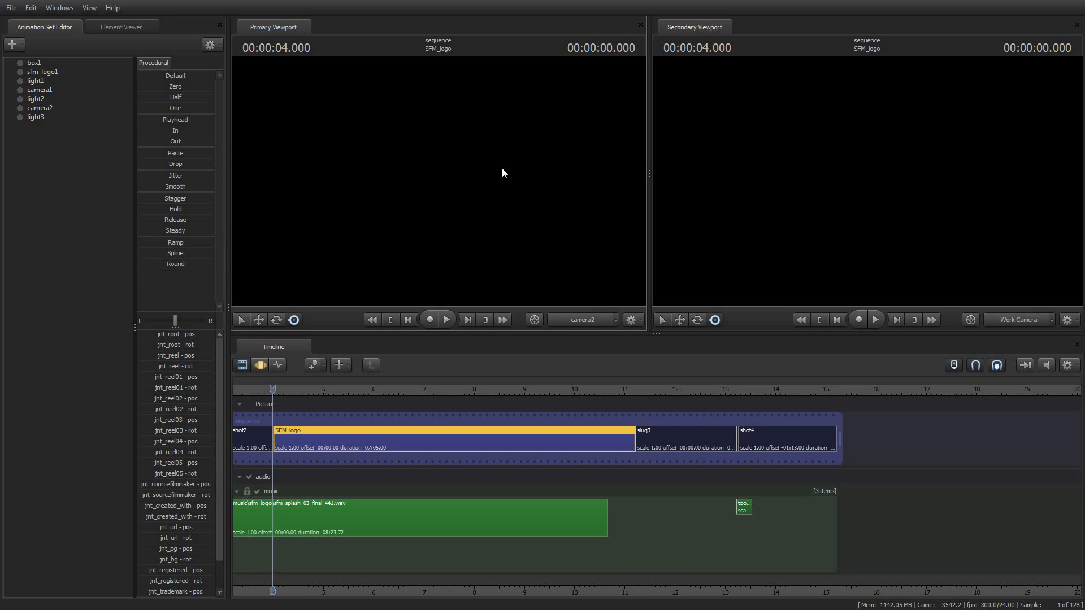
Step: Preview the logo\sfm_logo.mdl model with No Ground enabled in the model browser, and close it without adding the model
click(24, 42)
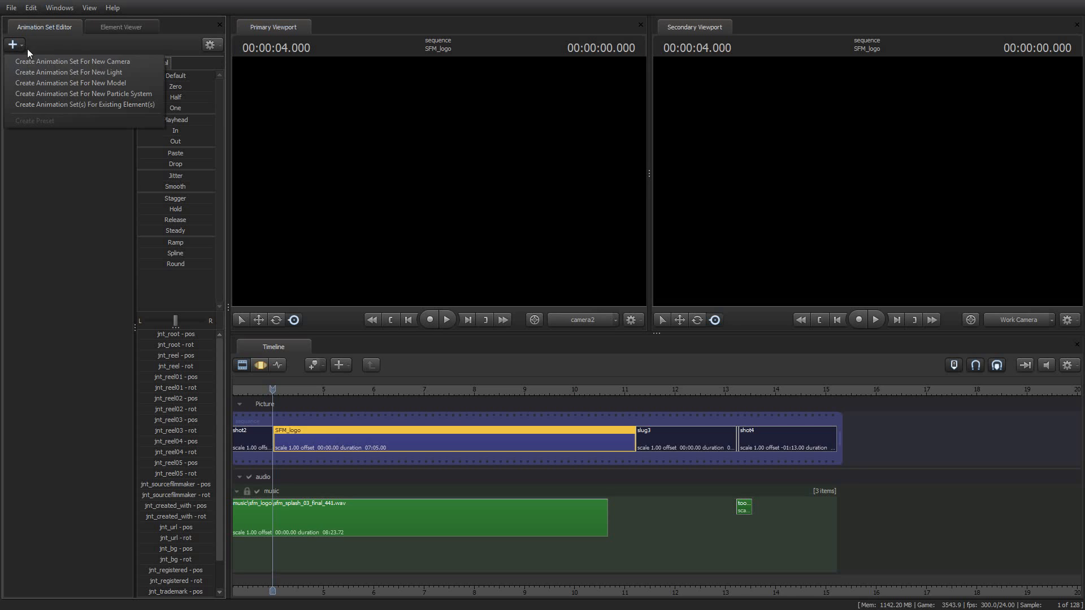
click(127, 94)
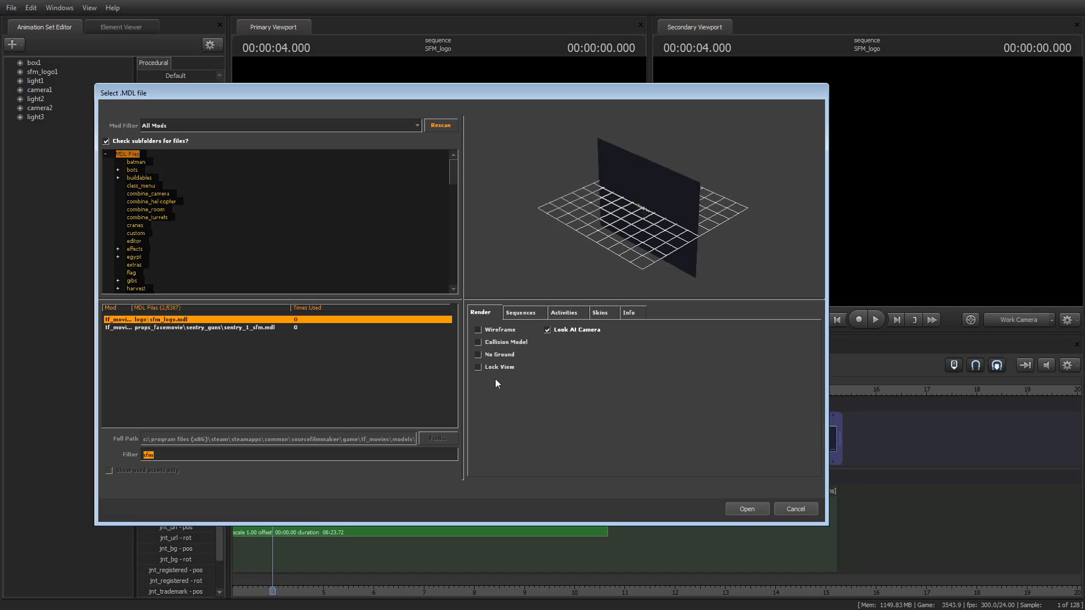
click(186, 321)
mouse_move(644, 205)
mouse_down()
mouse_move(637, 235)
mouse_move(643, 205)
mouse_up()
right_drag(643, 205, 644, 206)
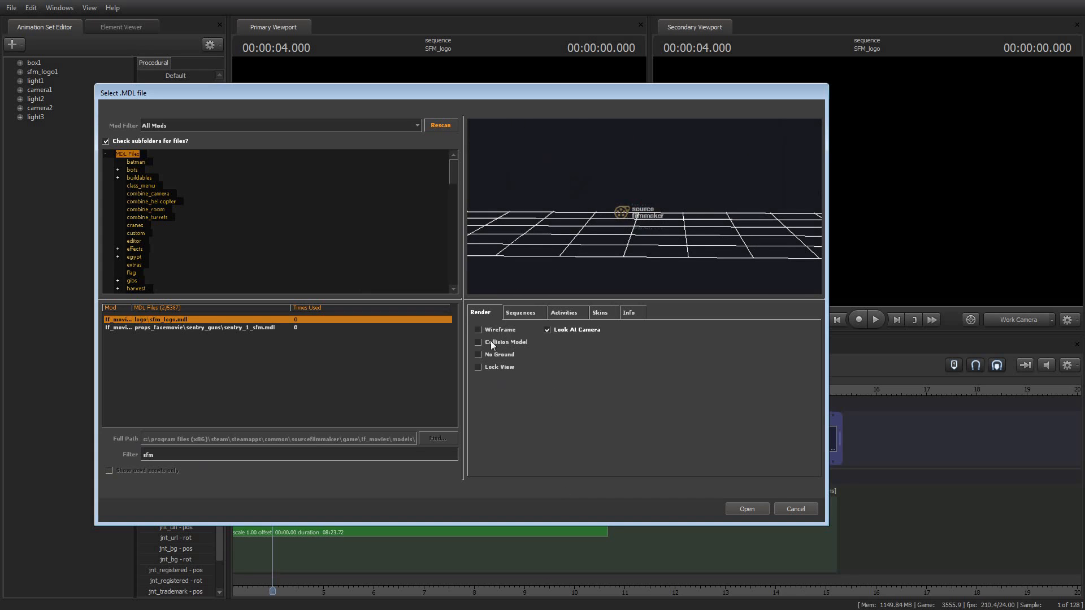
click(478, 355)
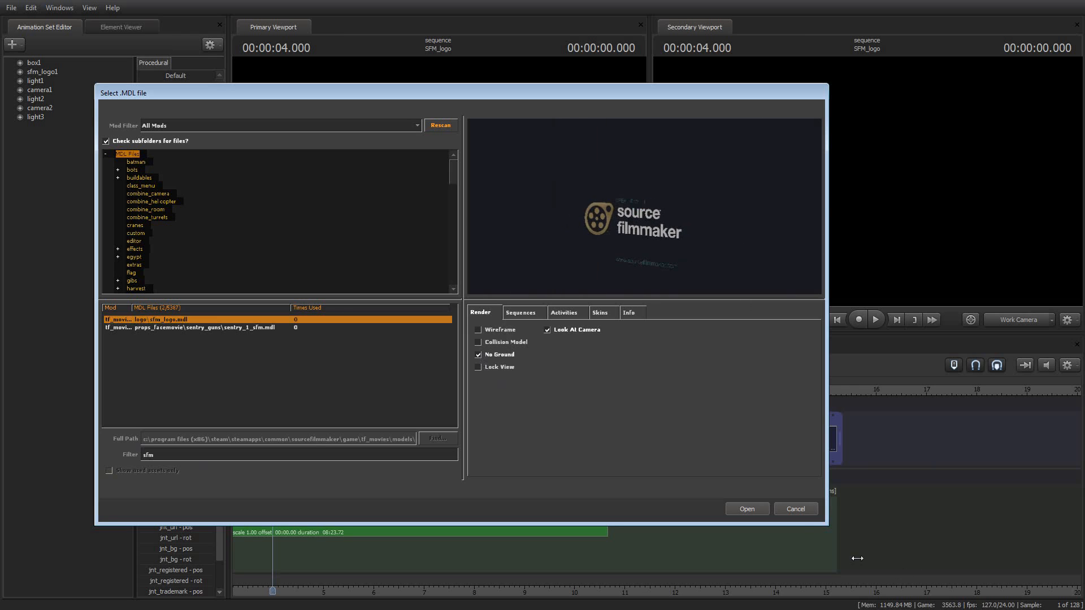
click(795, 509)
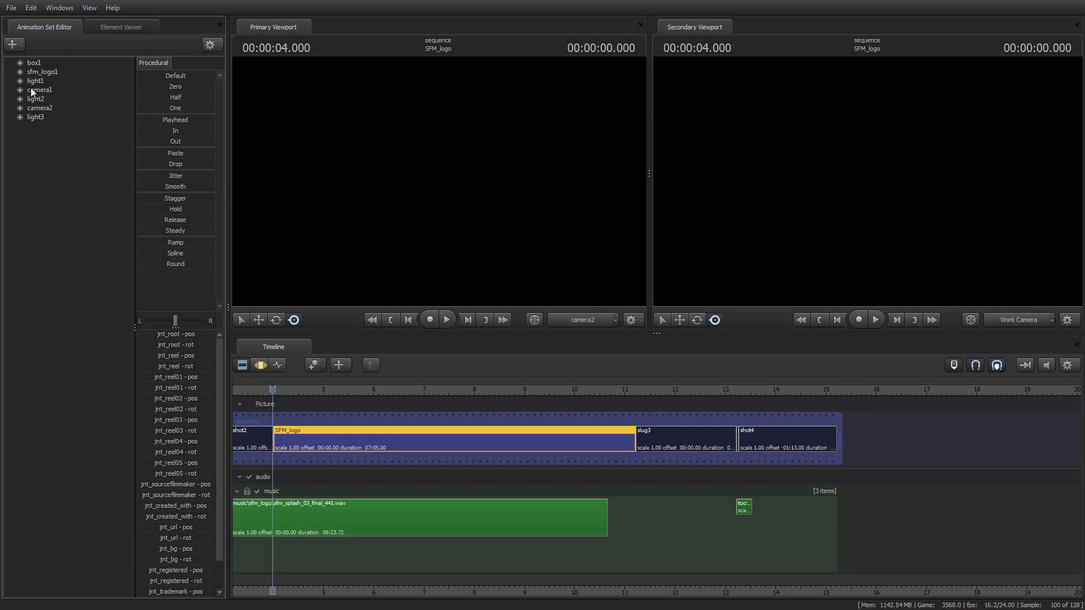
Step: Inspect sfm_logo1's root and first reel joints through jnt_reel02 in the Motion Editor, moving the playhead to 4.833 seconds
click(20, 72)
click(54, 99)
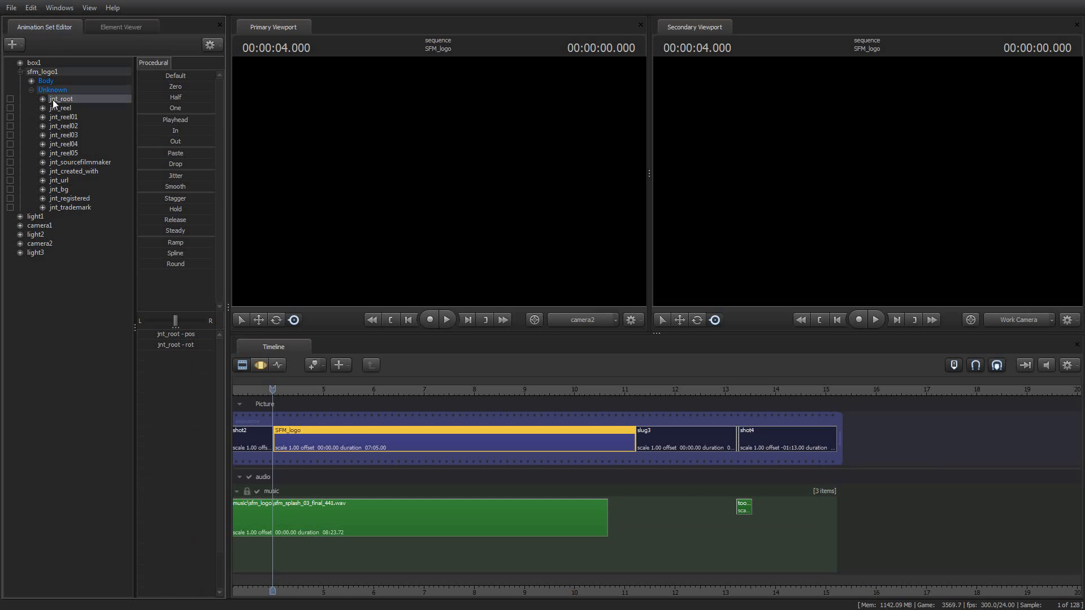
click(260, 366)
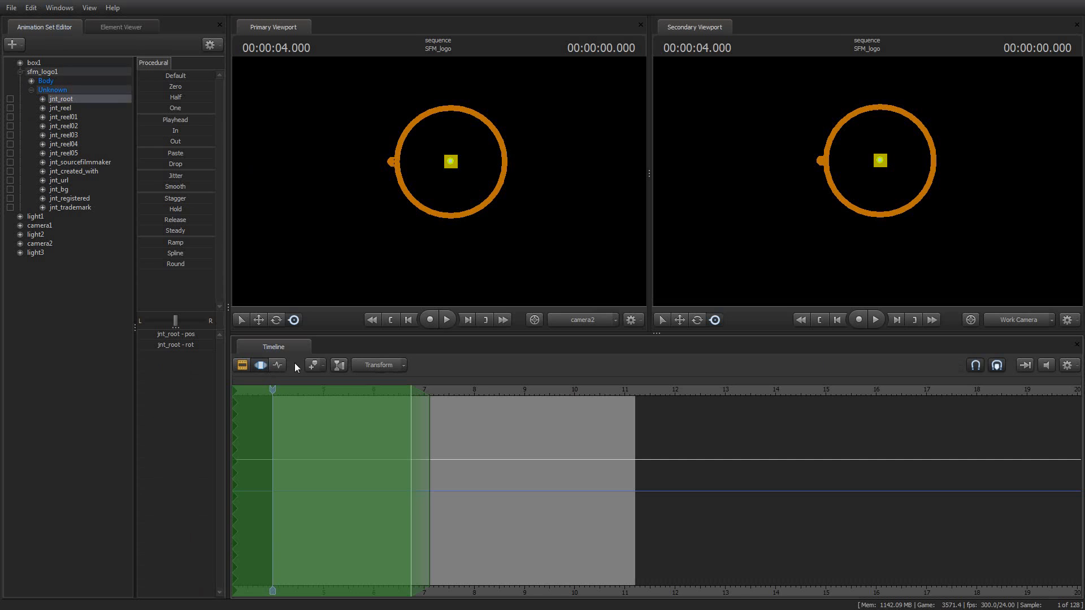
click(67, 109)
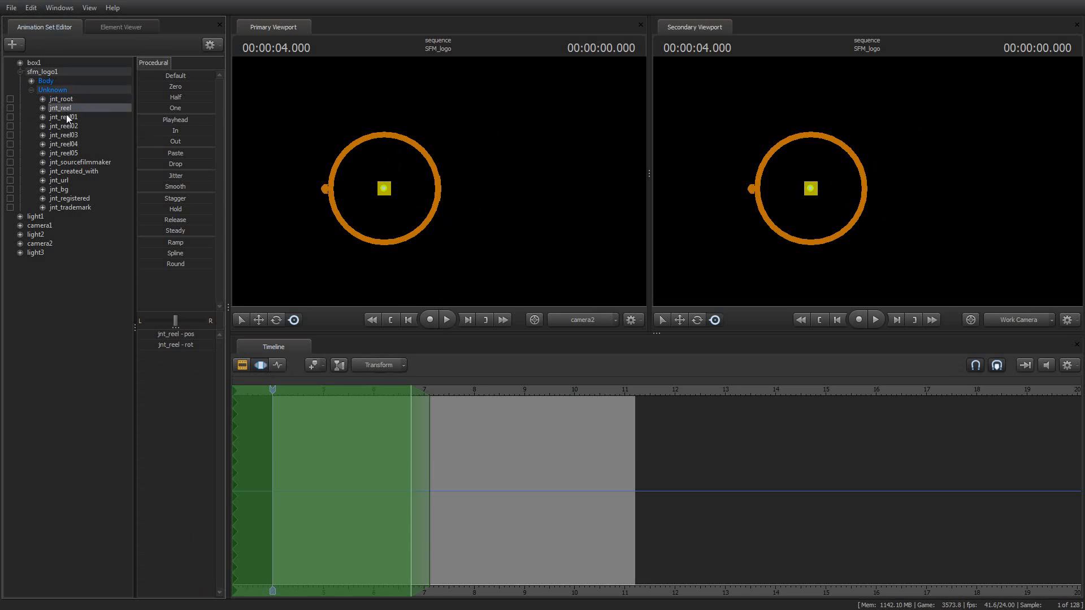
click(66, 117)
click(68, 126)
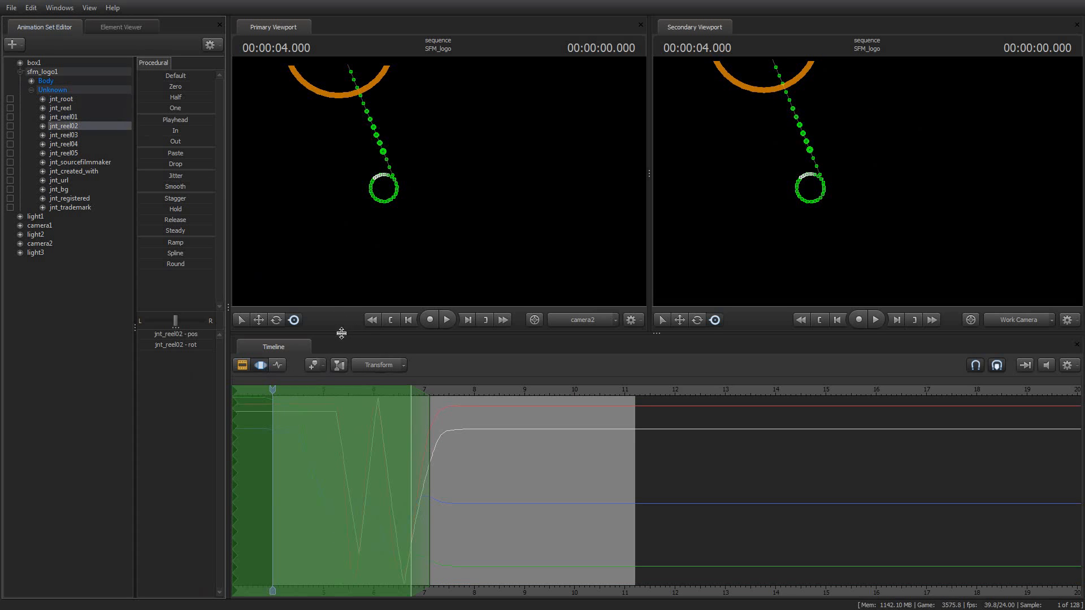
drag(281, 395, 314, 395)
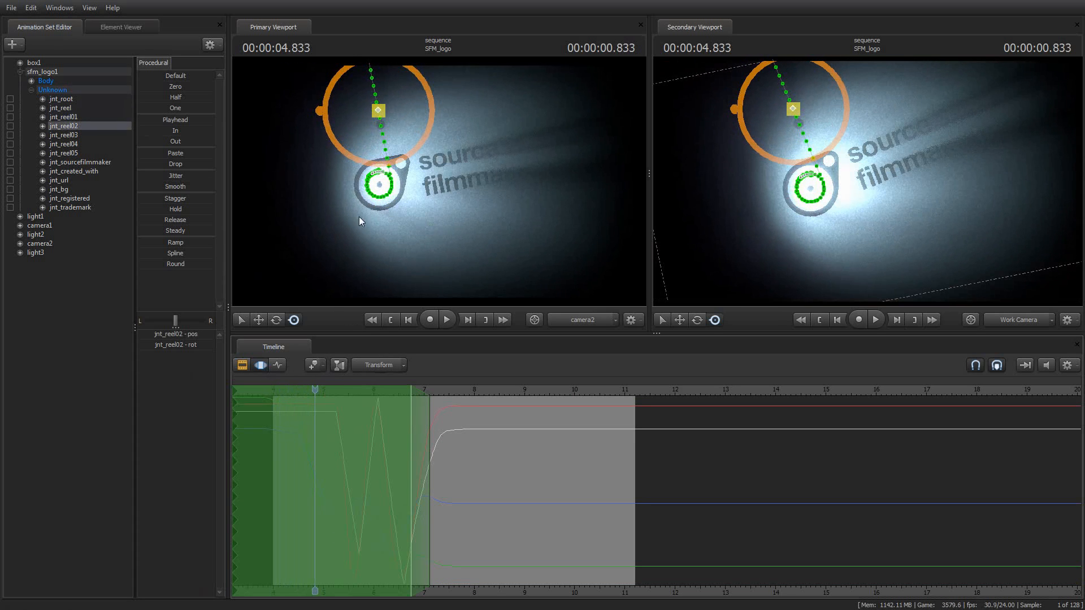
Step: Examine the motion of sfm_logo1's other joints, including the remaining reel, created_with, url, registered and trademark joints
click(61, 144)
click(64, 162)
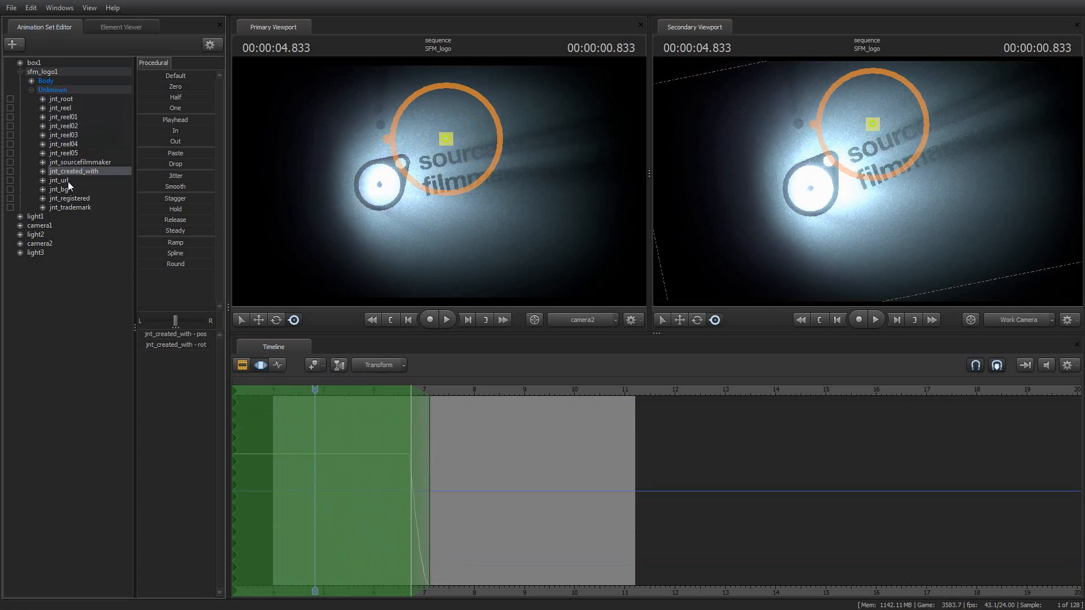
click(74, 137)
click(66, 128)
click(60, 109)
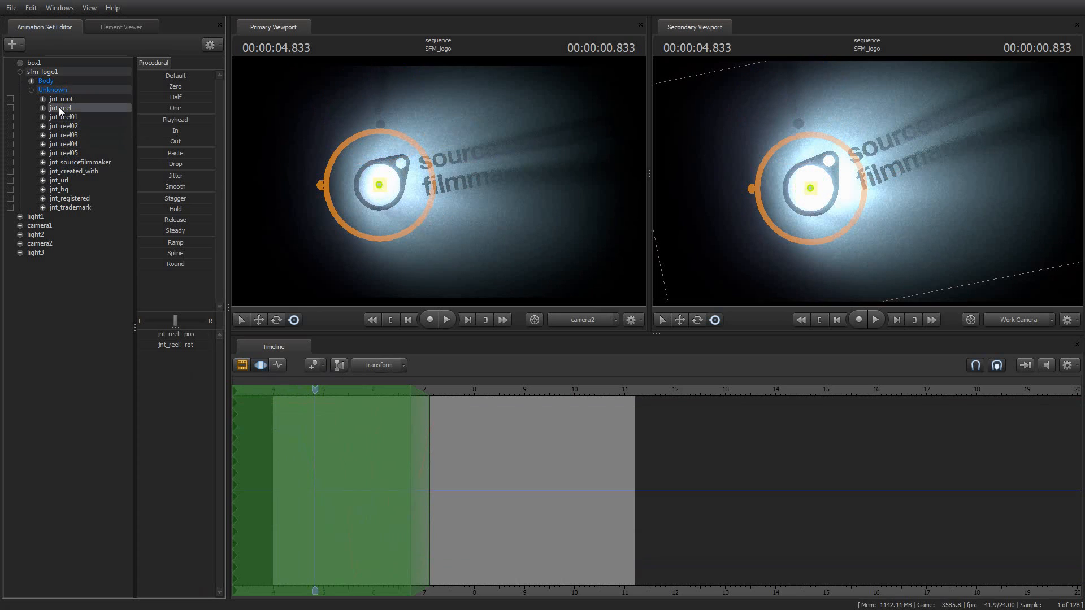
click(73, 152)
click(67, 181)
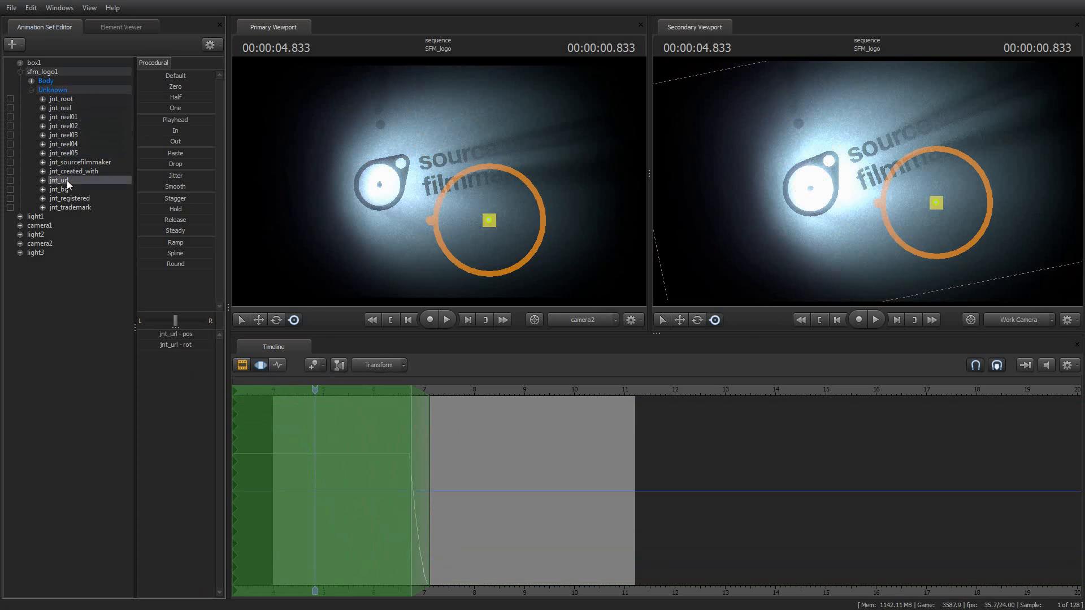
click(65, 197)
click(65, 206)
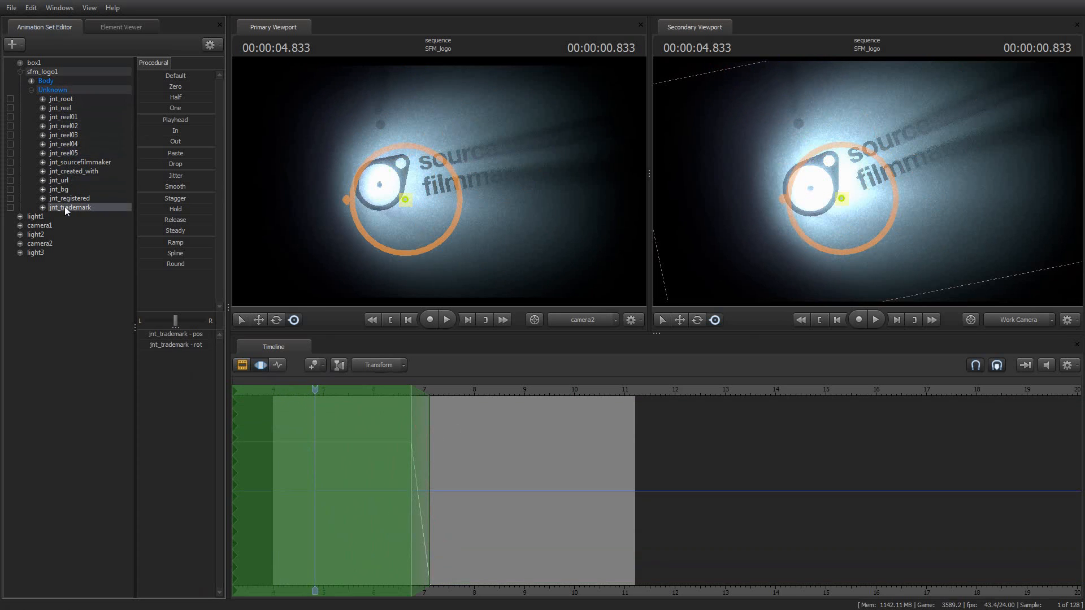
click(64, 173)
Step: Expand the jnt_reel03 and jnt_reel04 transform controls and examine both joints with the playhead at 6.750 seconds
click(42, 136)
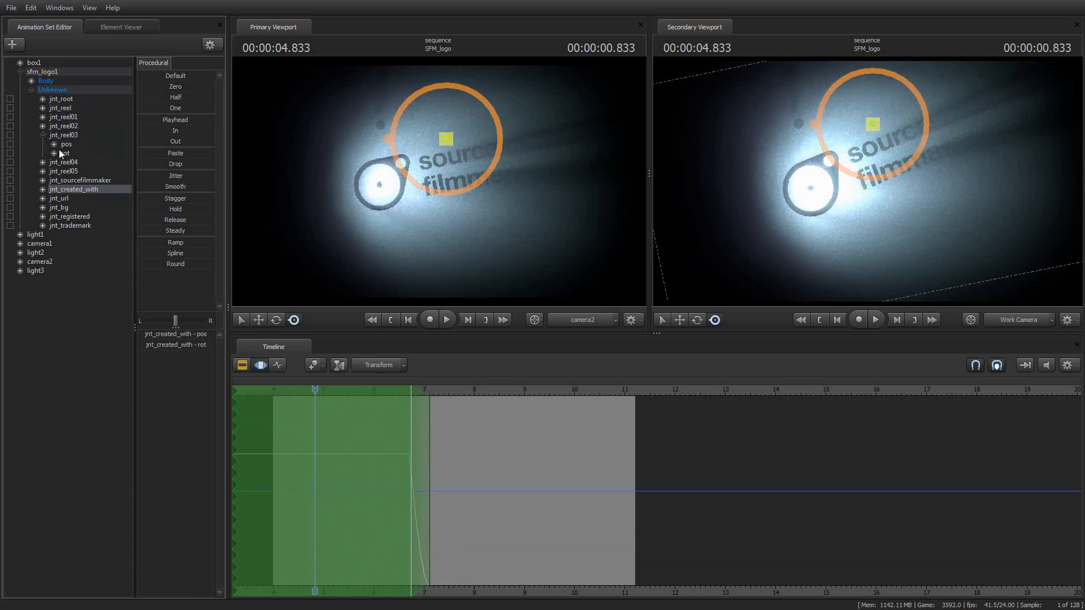
click(53, 144)
click(55, 135)
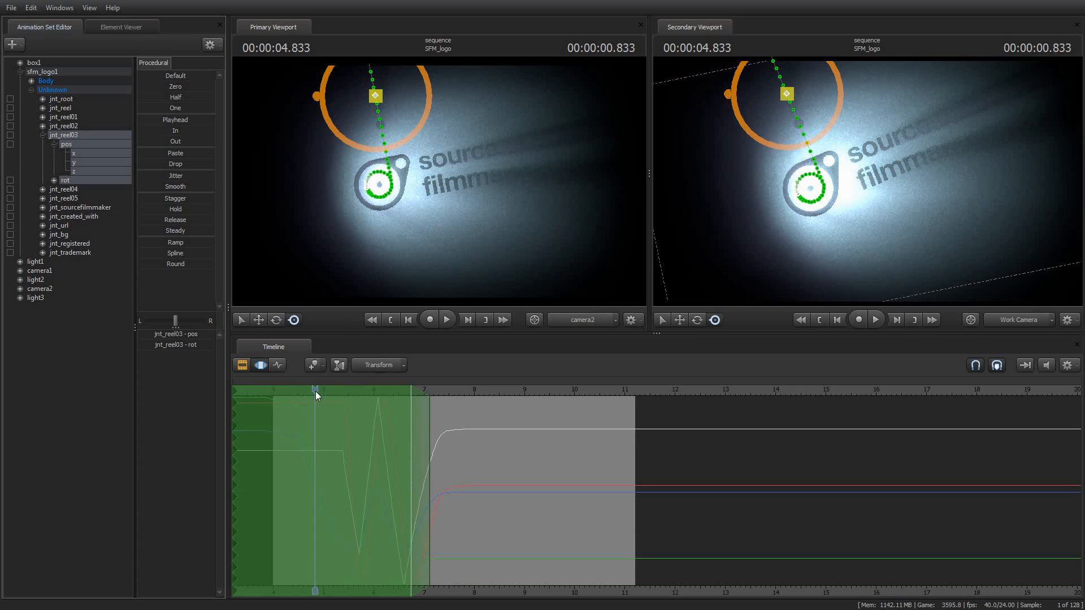
drag(316, 391, 411, 391)
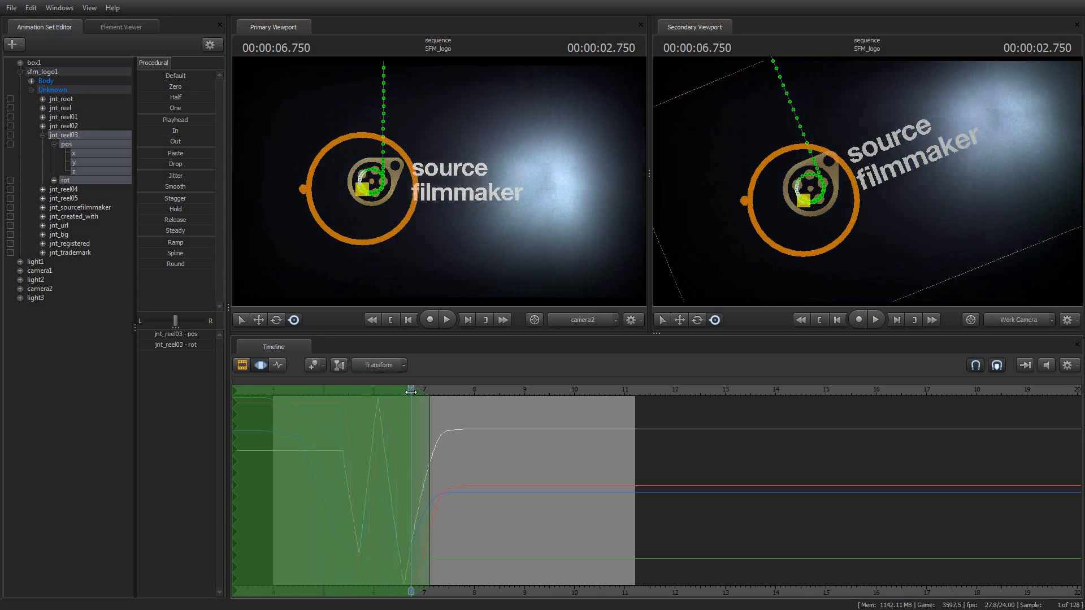
ctrl+click(372, 196)
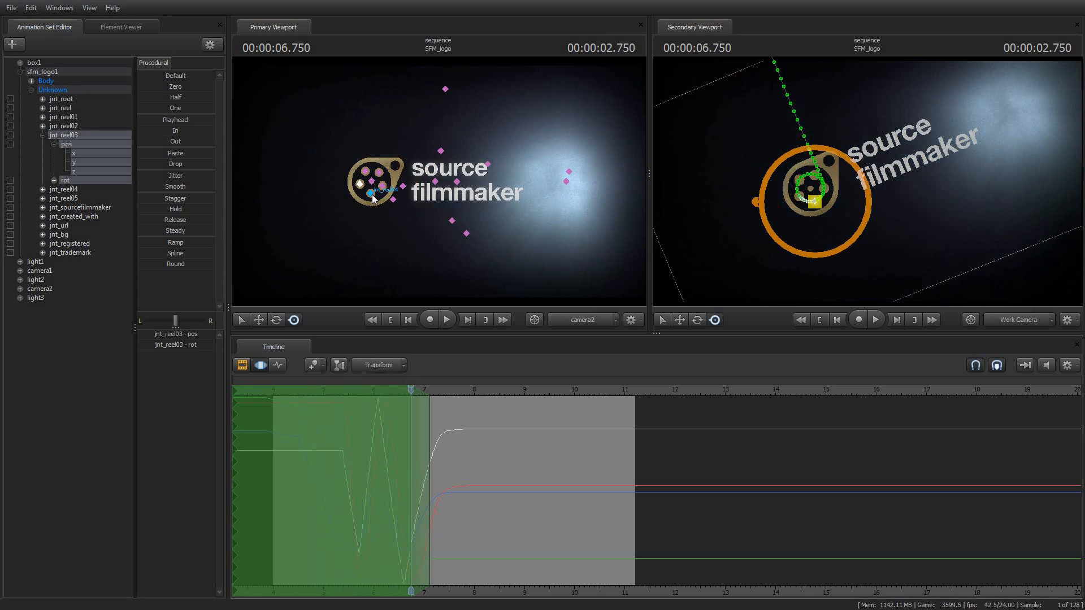
click(42, 191)
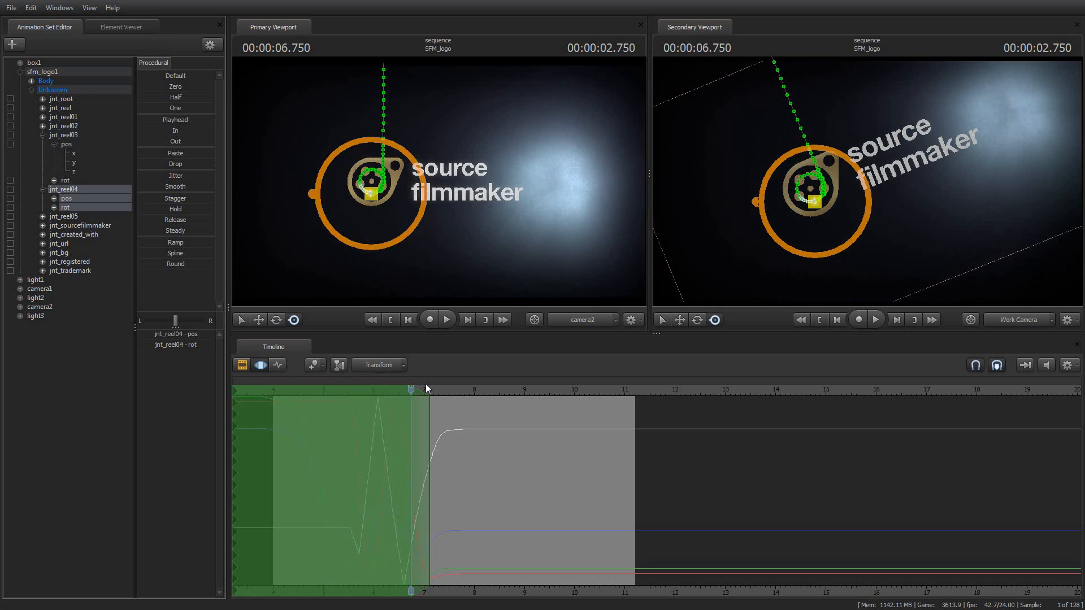
Step: Play the SFM_logo shot from its start in the Motion Editor to watch the reel joints settle into the logo
key(Up)
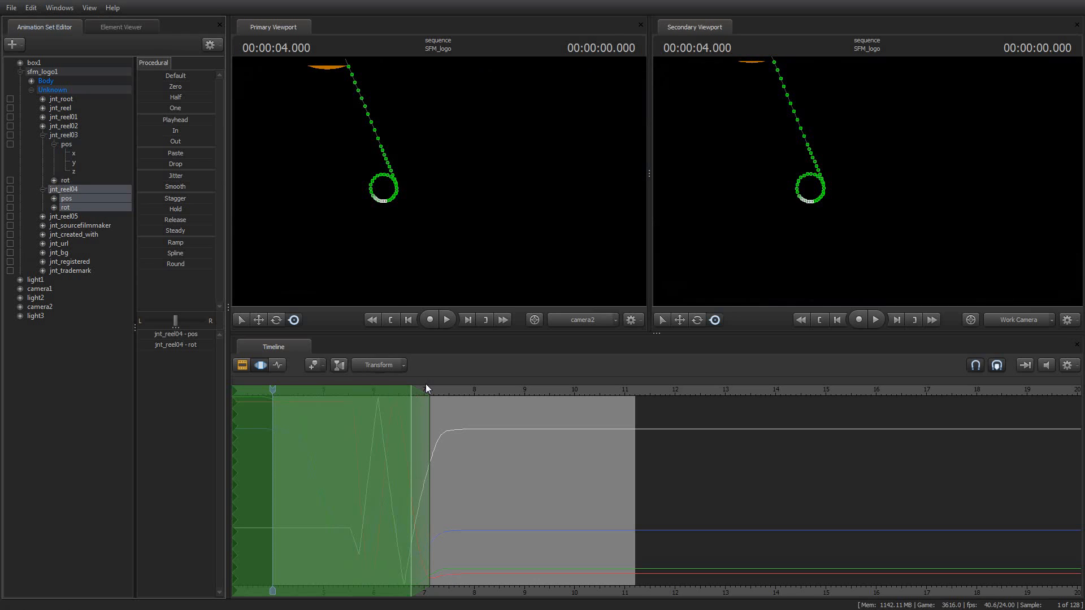
click(448, 319)
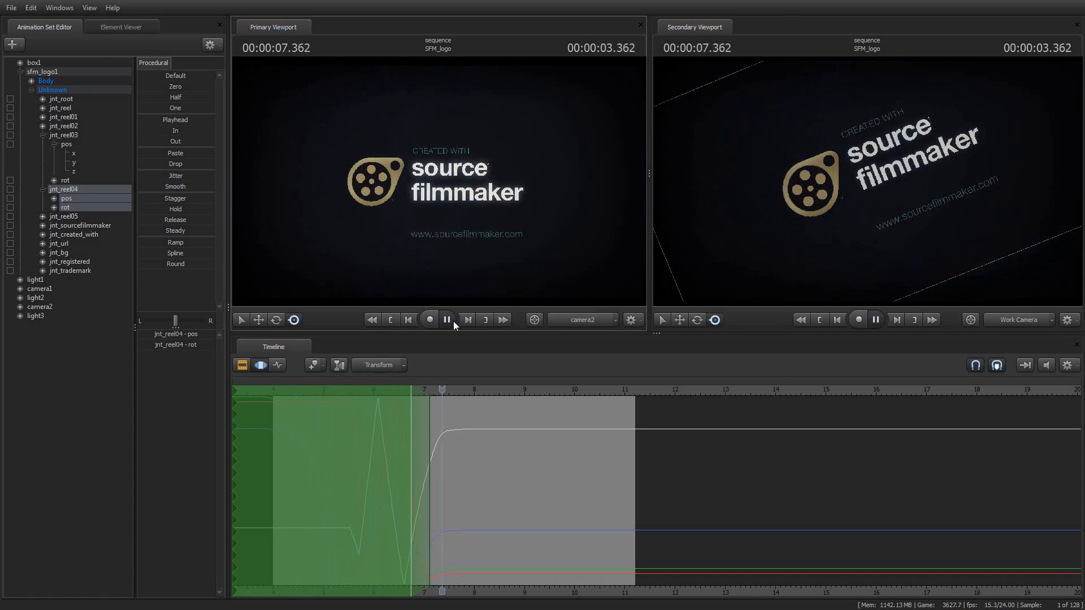
click(450, 321)
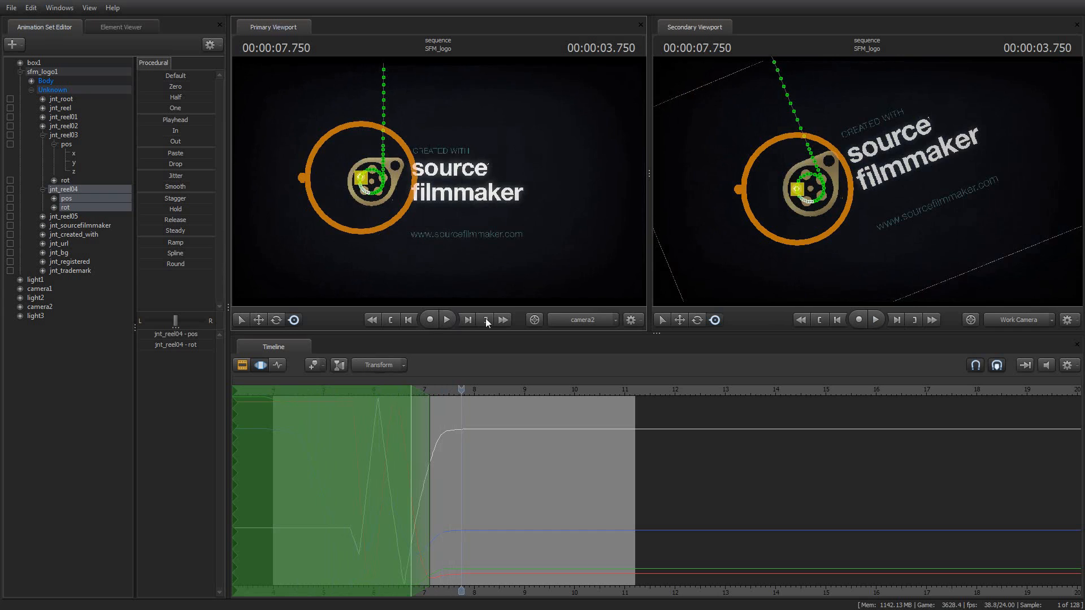
Step: Select box1, return to the Clip Editor, and move the work camera back to show the logo and scene camera frustum
click(33, 61)
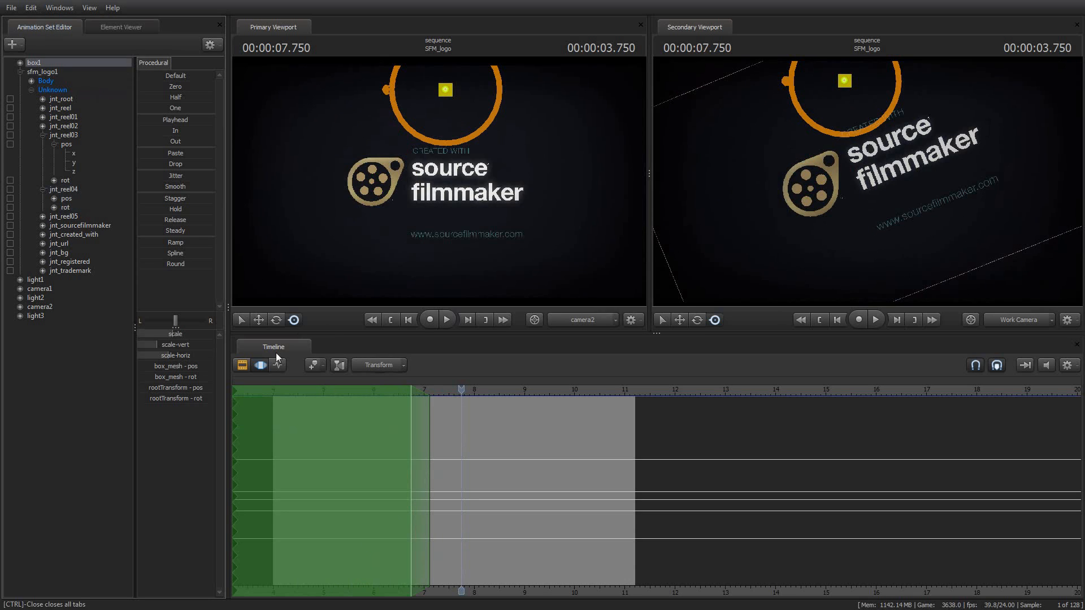
click(242, 365)
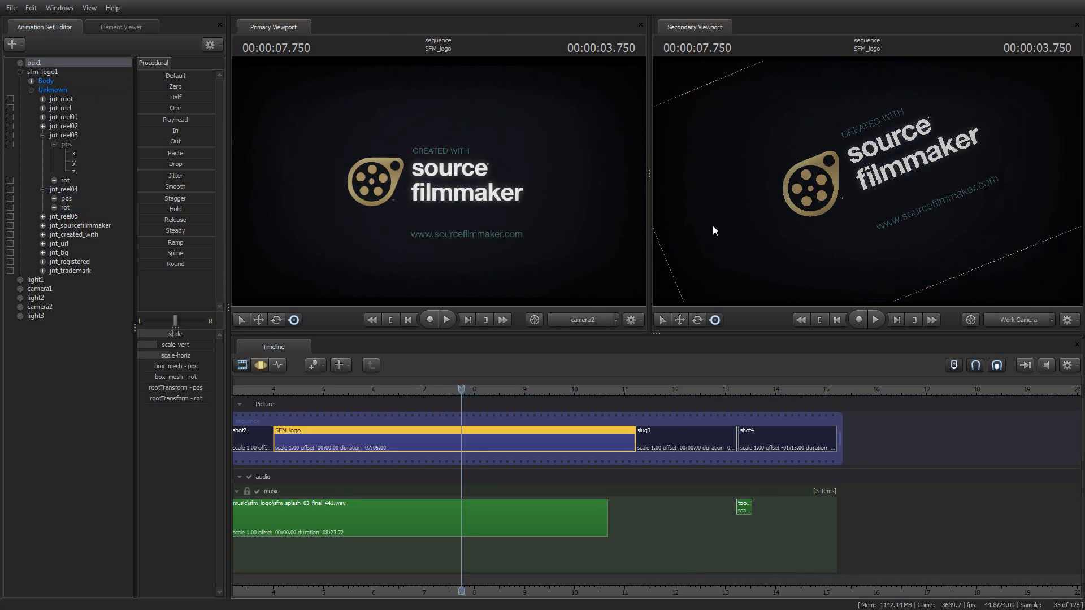
drag(764, 204, 861, 181)
key(s)
key(x)
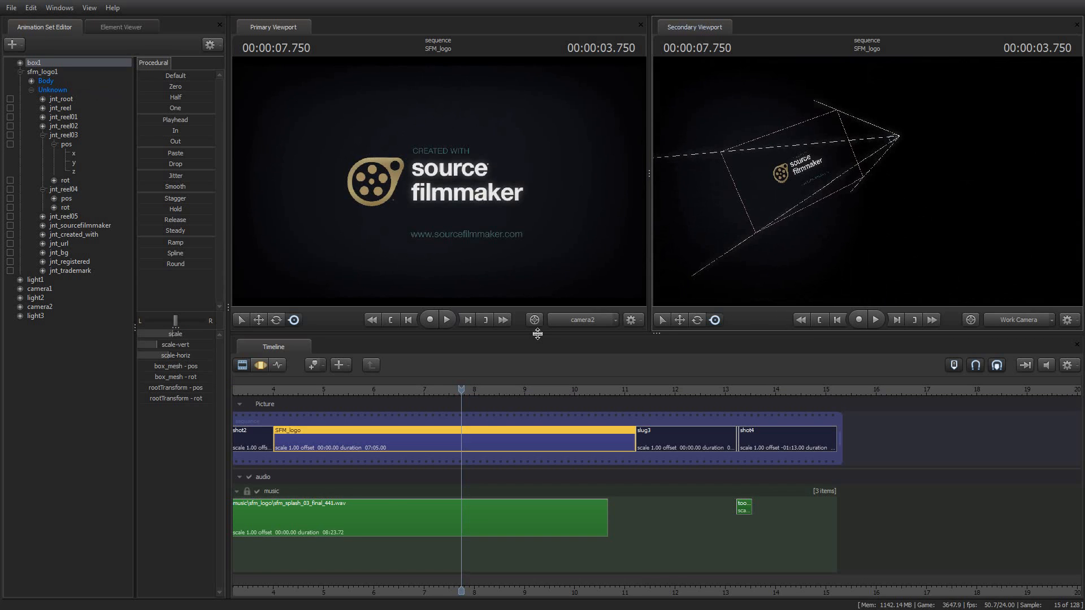
Step: Replay the SFM_logo shot twice from its start to compare the scene camera and pulled-back work camera views
key(Up)
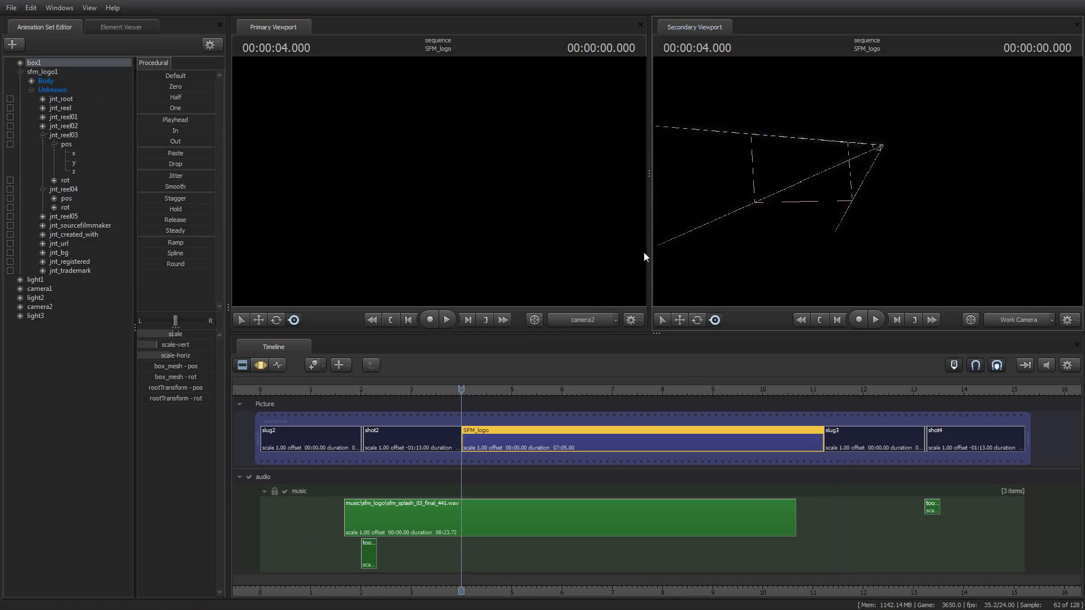
click(448, 321)
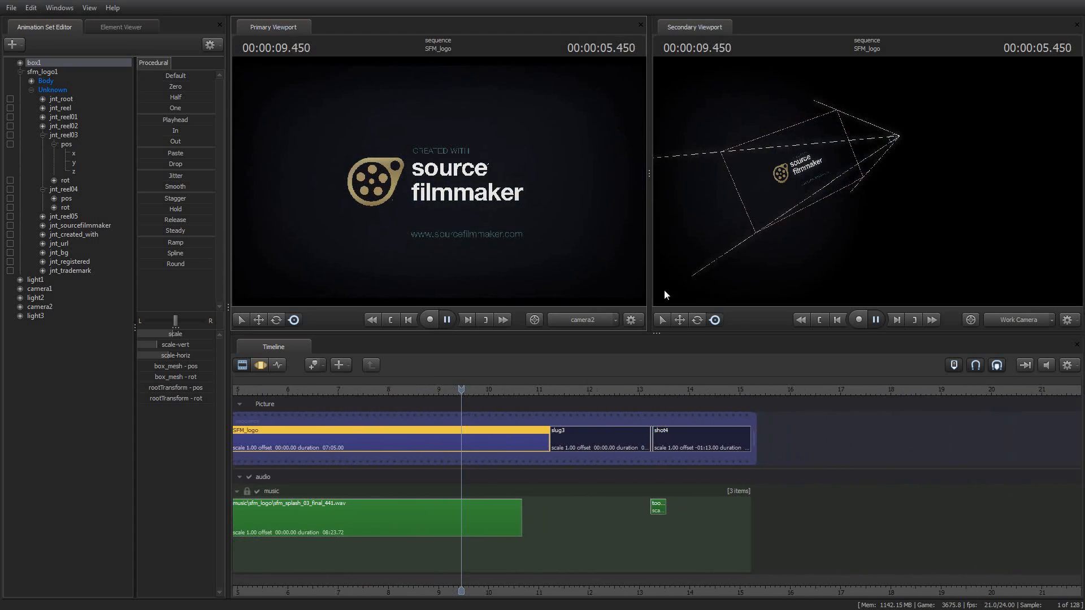
key(space)
key(Up)
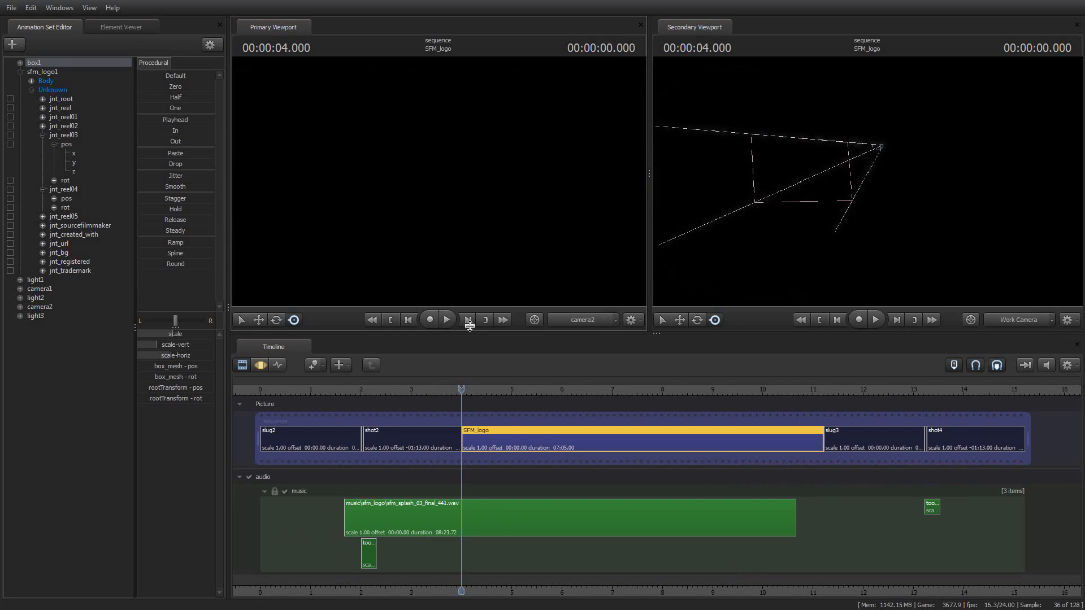
click(453, 319)
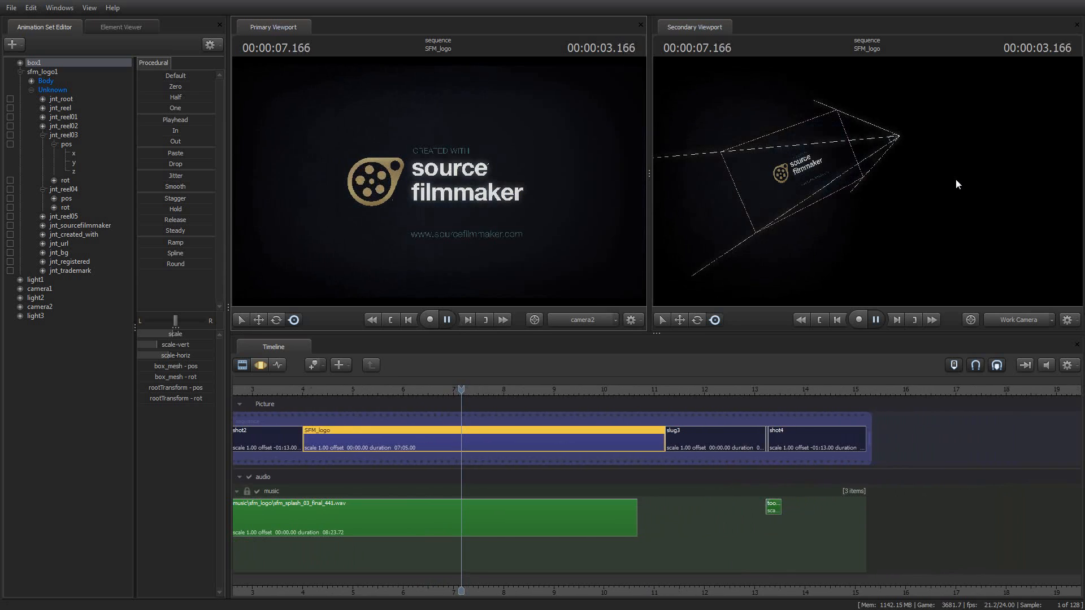
Step: Stop playback, collapse sfm_logo1, and examine light1 and light2 in the Motion Editor, scrubbing the playhead to 7.333 seconds
key(space)
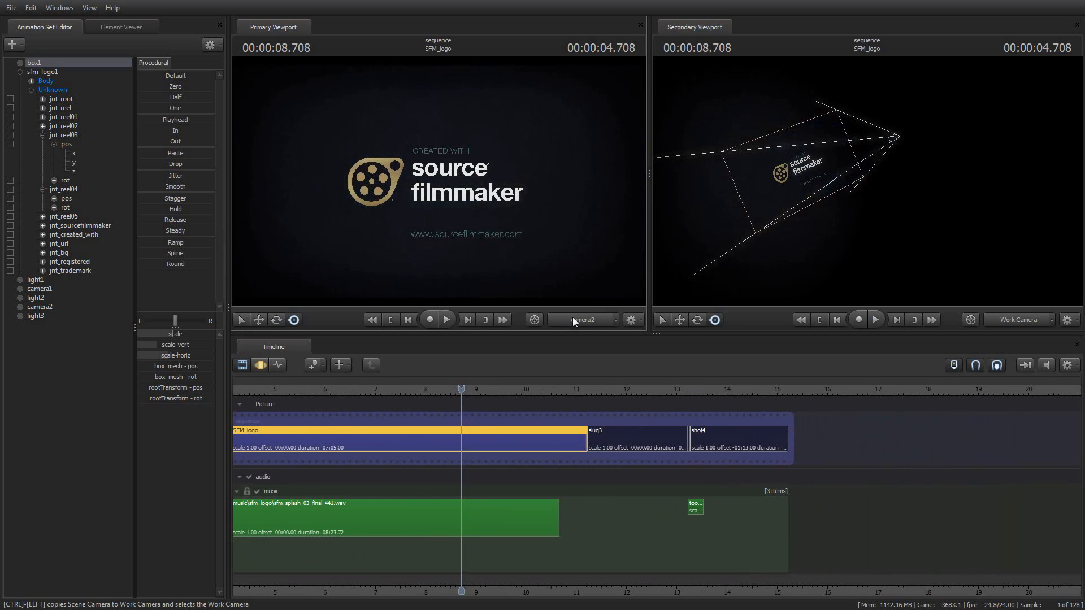
click(20, 73)
click(34, 81)
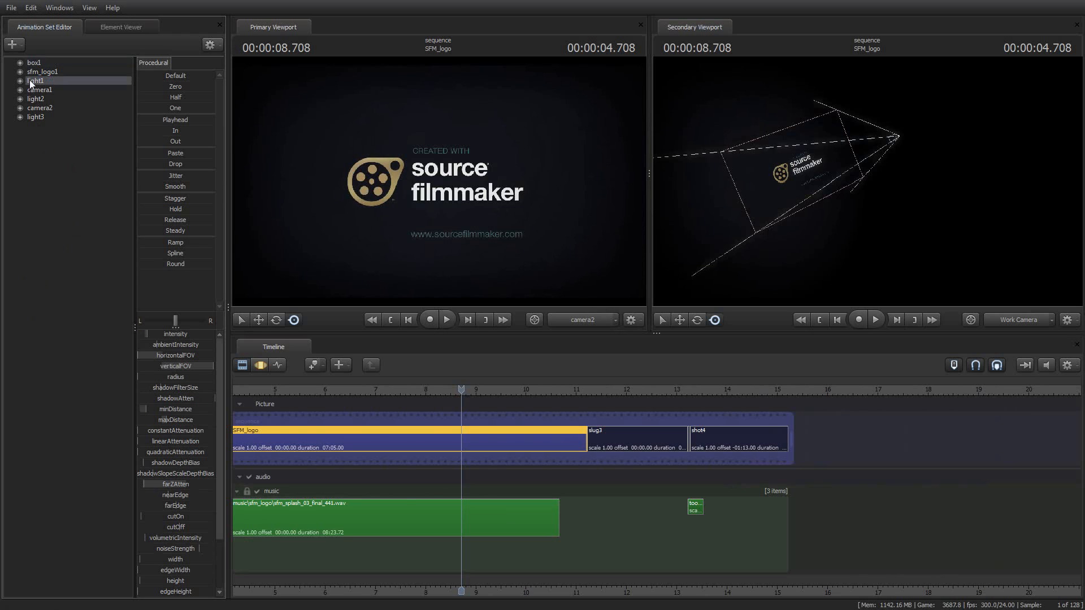
click(261, 365)
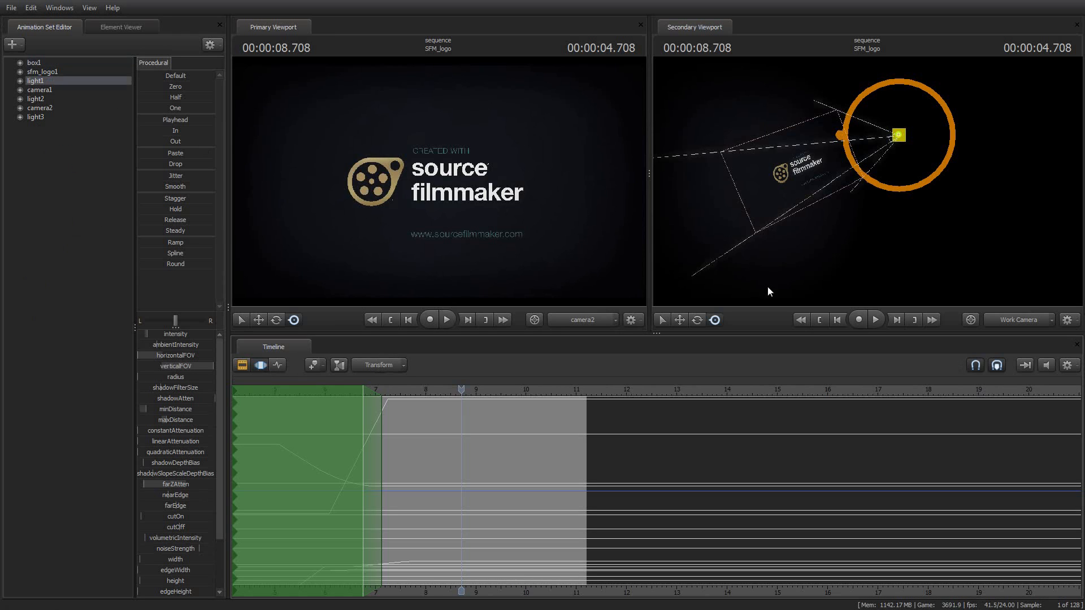
click(43, 100)
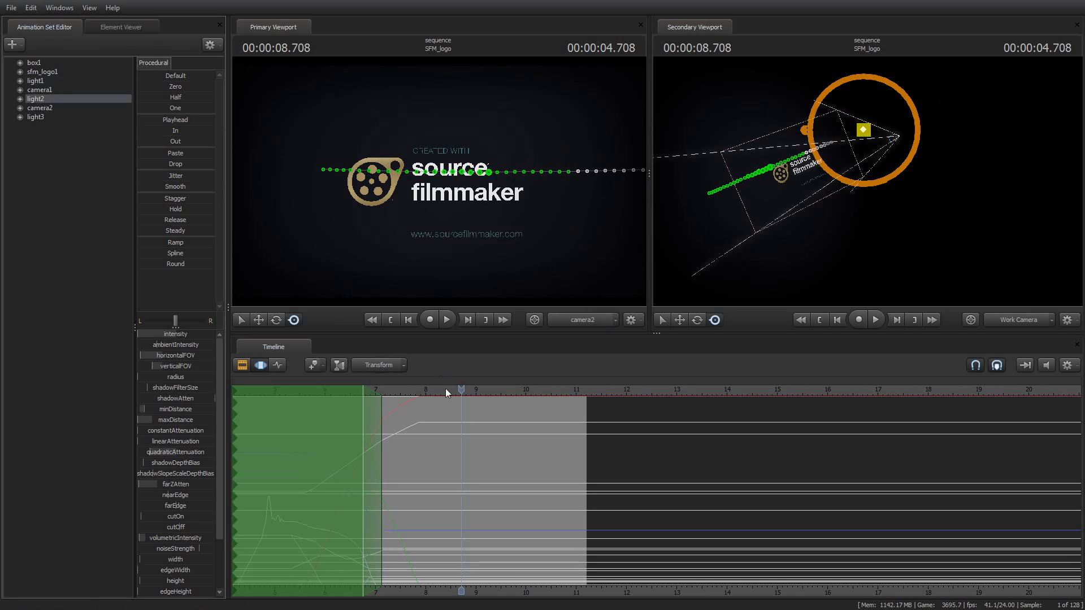
drag(461, 391, 393, 387)
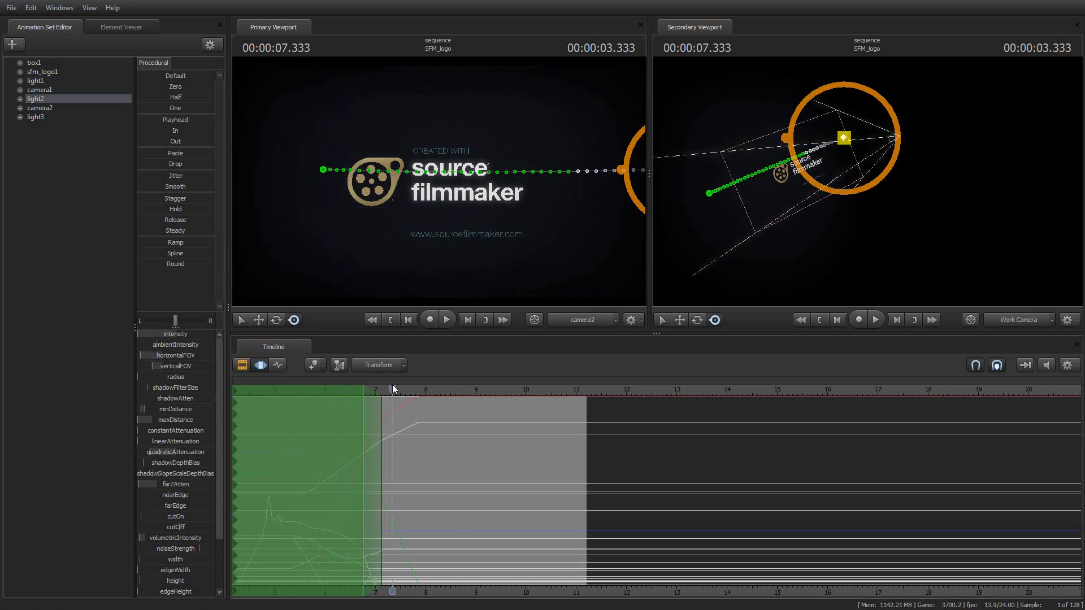
Step: Reselect light1 and fly the work camera around it to examine its placement relative to the scene camera
click(53, 83)
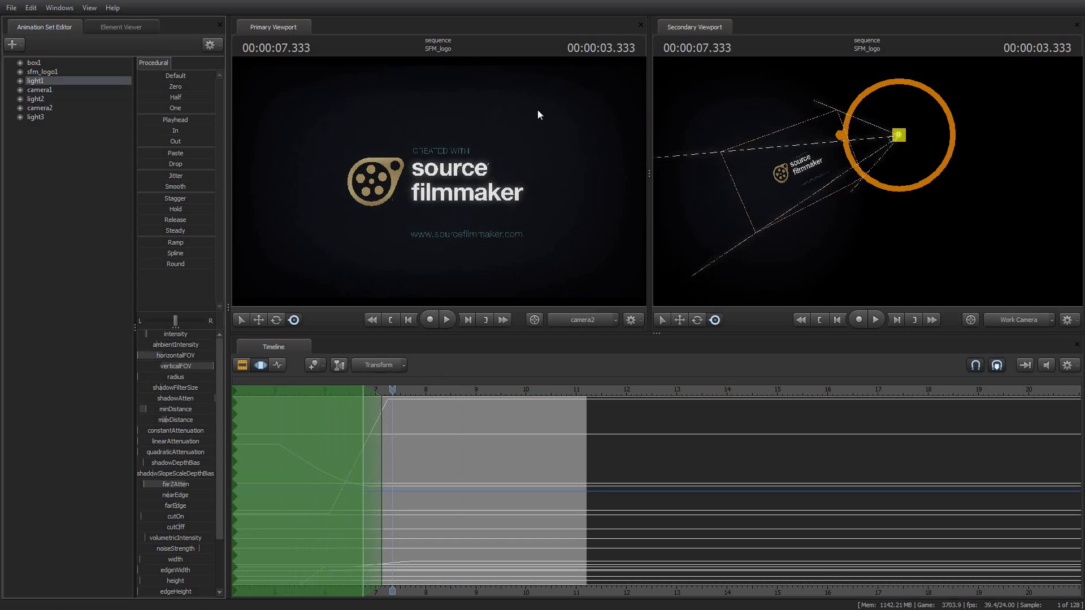
drag(1019, 205, 976, 198)
key(w)
key(s)
key(w)
key(s)
drag(904, 161, 863, 180)
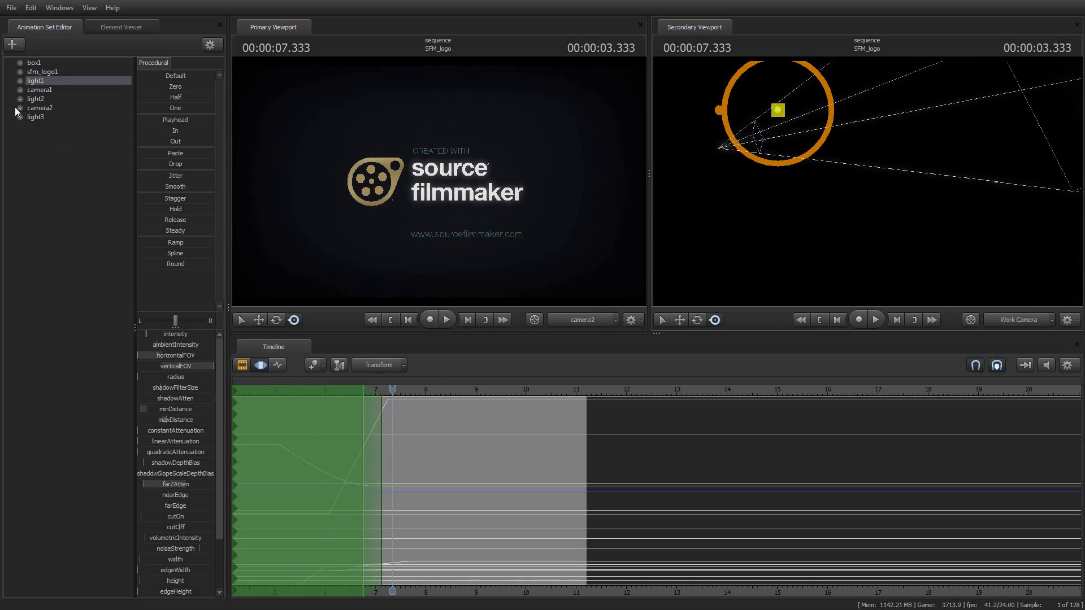
Step: Select light3 and fly the work camera around to examine its motion path across the logo
click(43, 120)
drag(762, 235, 888, 180)
mouse_move(391, 388)
mouse_down()
mouse_move(343, 392)
mouse_move(392, 388)
mouse_up()
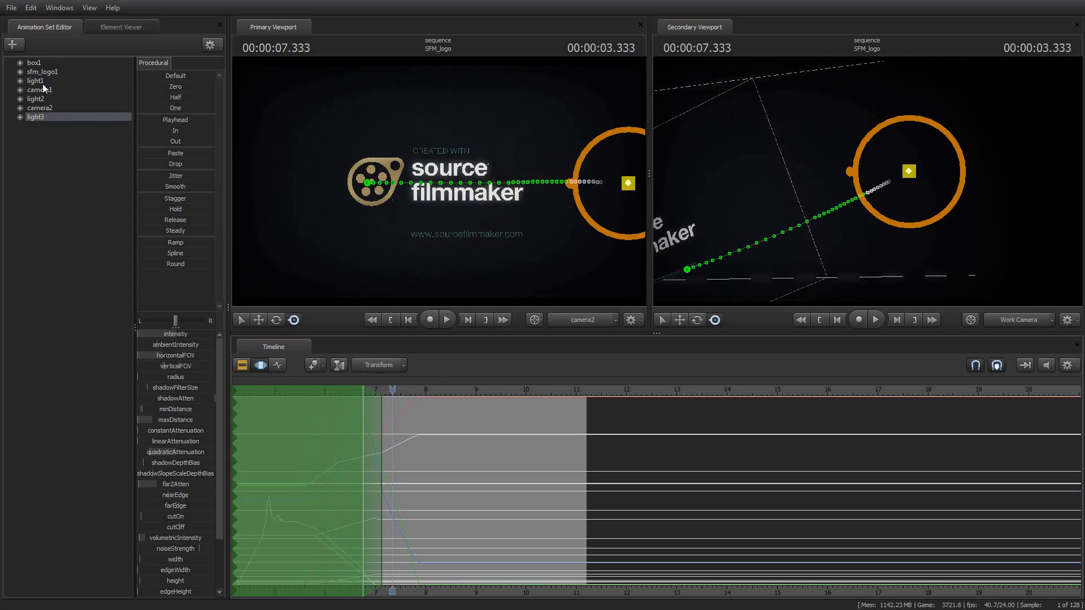
drag(961, 97, 882, 134)
key(s)
drag(906, 245, 1014, 153)
key(a)
key(w)
key(s)
drag(936, 191, 790, 184)
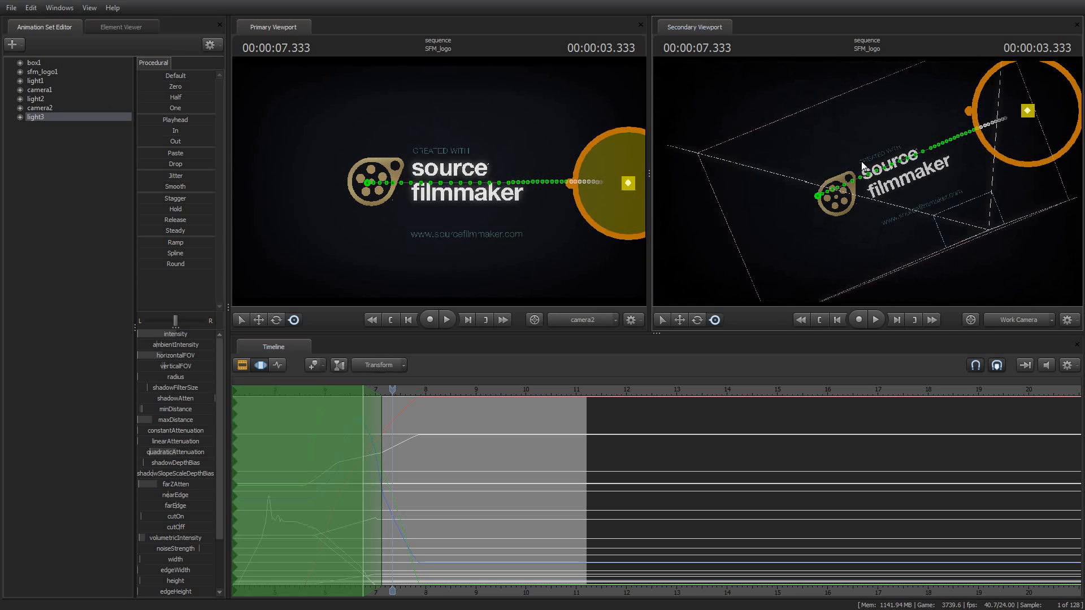
Step: Fly the work camera to the front of the logo and inspect the lit model up close
key(z)
drag(861, 161, 816, 239)
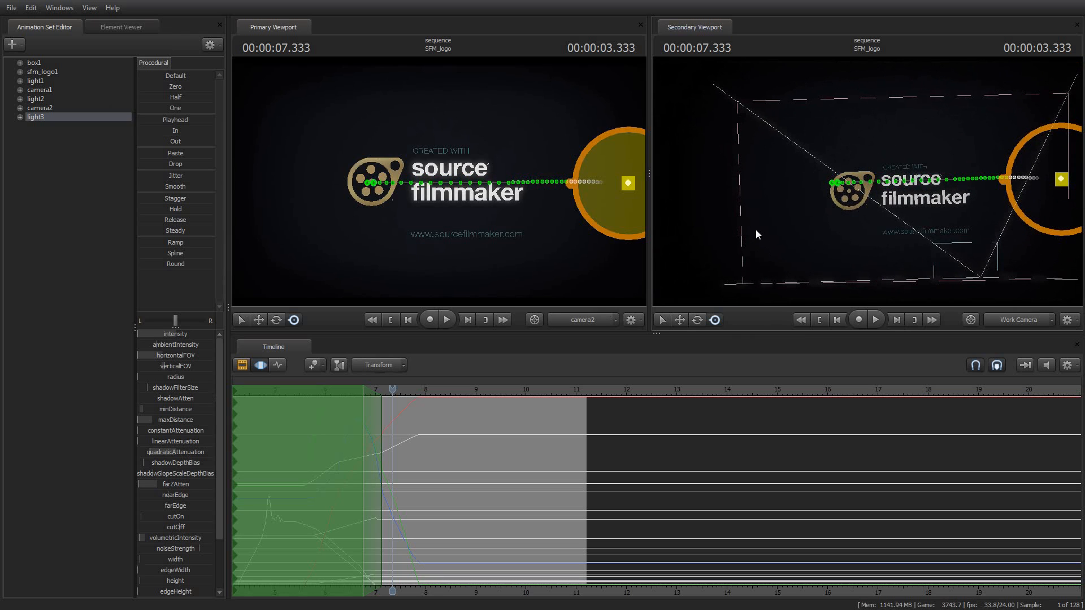
drag(727, 219, 692, 206)
key(d)
key(a)
key(w)
key(s)
key(d)
key(w)
key(s)
drag(814, 141, 842, 157)
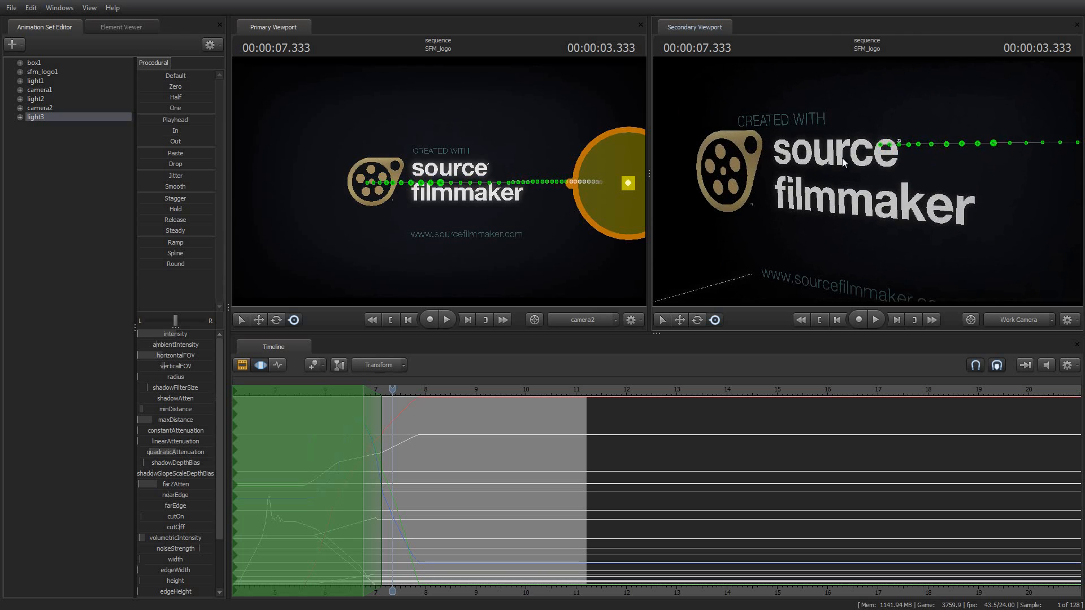
drag(908, 96, 906, 106)
key(d)
mouse_move(868, 181)
mouse_down()
mouse_move(822, 164)
mouse_move(862, 168)
mouse_move(860, 176)
mouse_move(859, 165)
mouse_up()
key(a)
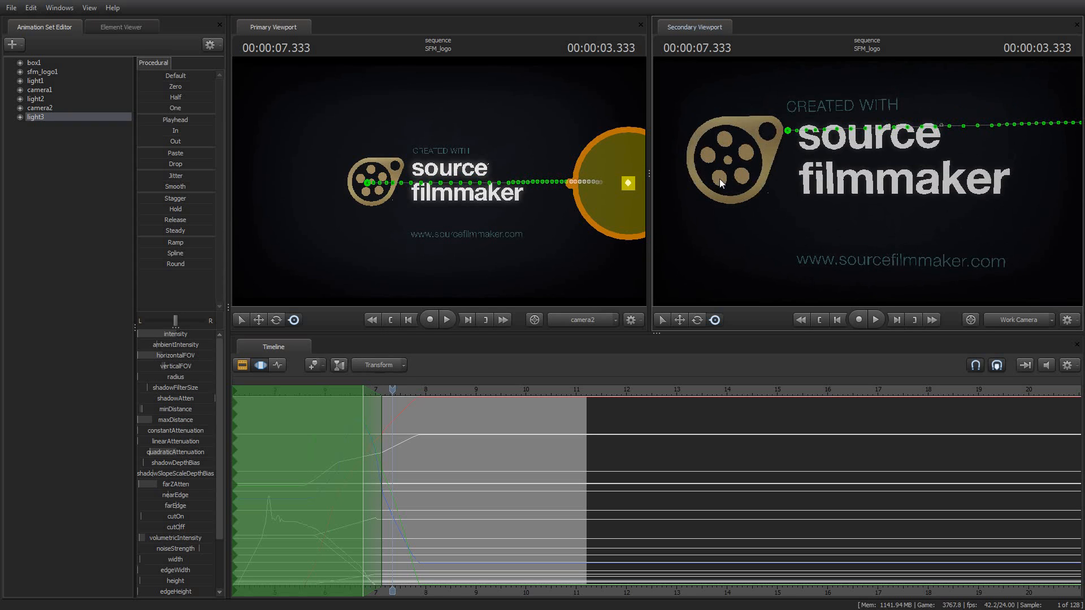
Step: Pull the work camera back to frame the whole logo together with light3 and its motion path
drag(736, 236, 860, 231)
key(a)
key(a)
key(a)
key(a)
key(a)
key(d)
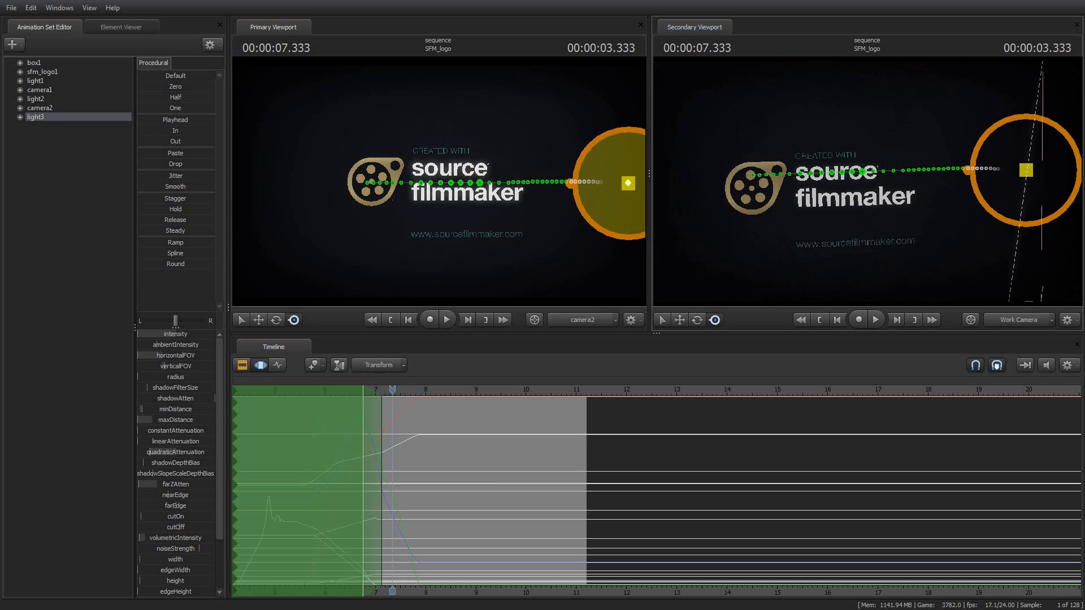
Step: Play the SFM_logo shot from its start to watch light3 travel, pausing at 6.833 seconds
click(446, 320)
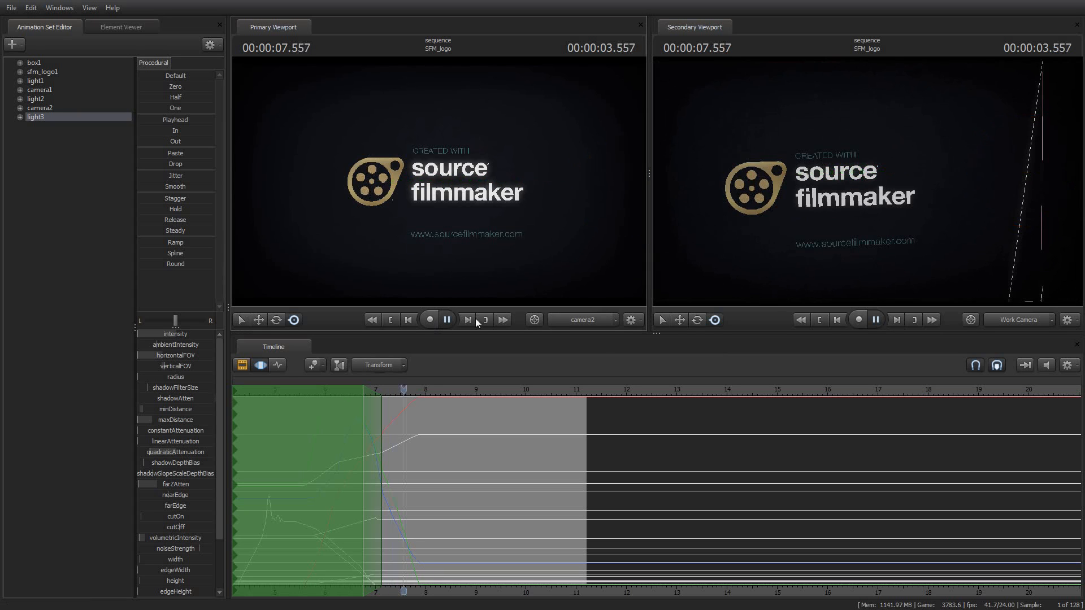
key(Up)
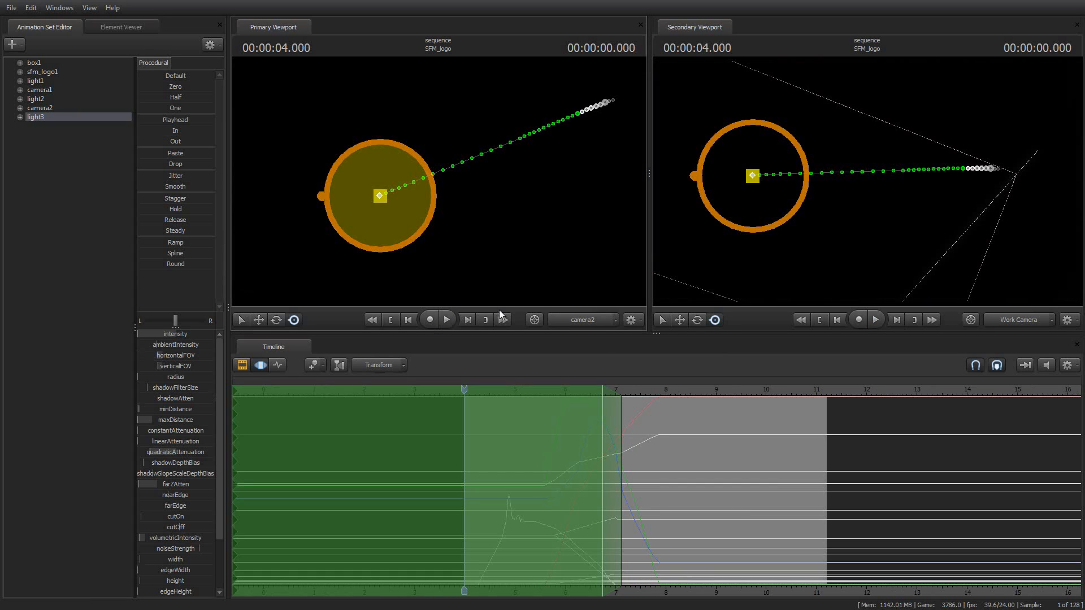
click(450, 318)
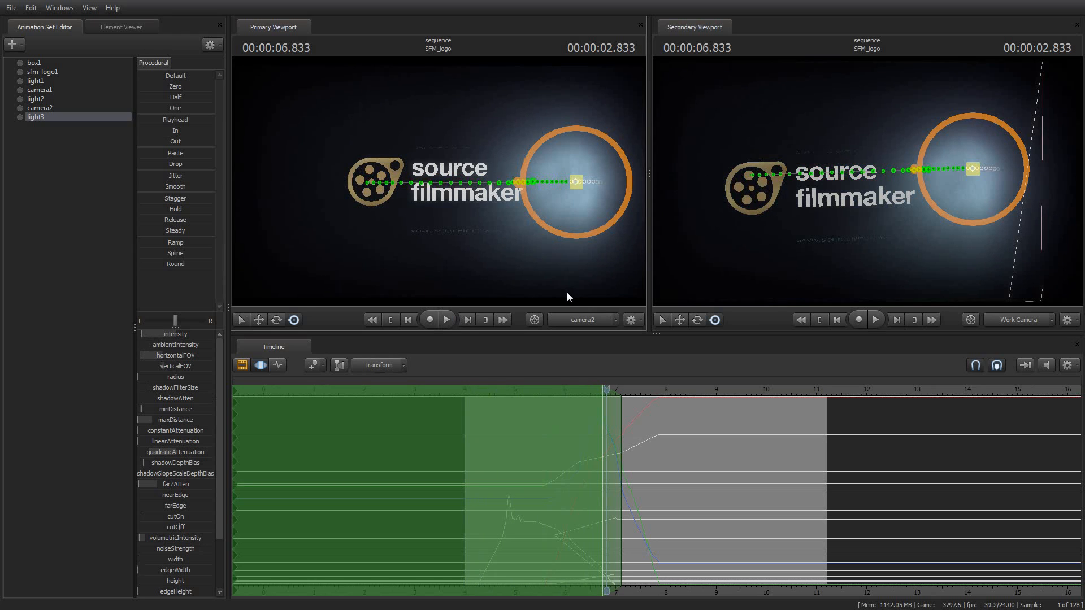
Step: Look up the file location of the sfm_logo.dmx session in the list of recent sessions, and close the list without loading anything
click(11, 8)
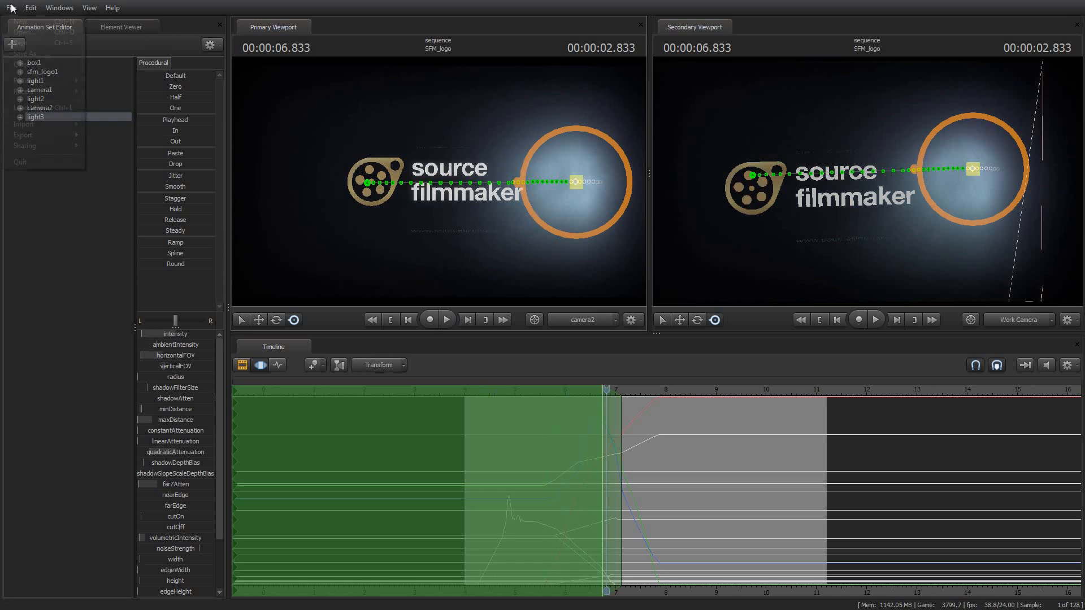
mouse_move(37, 90)
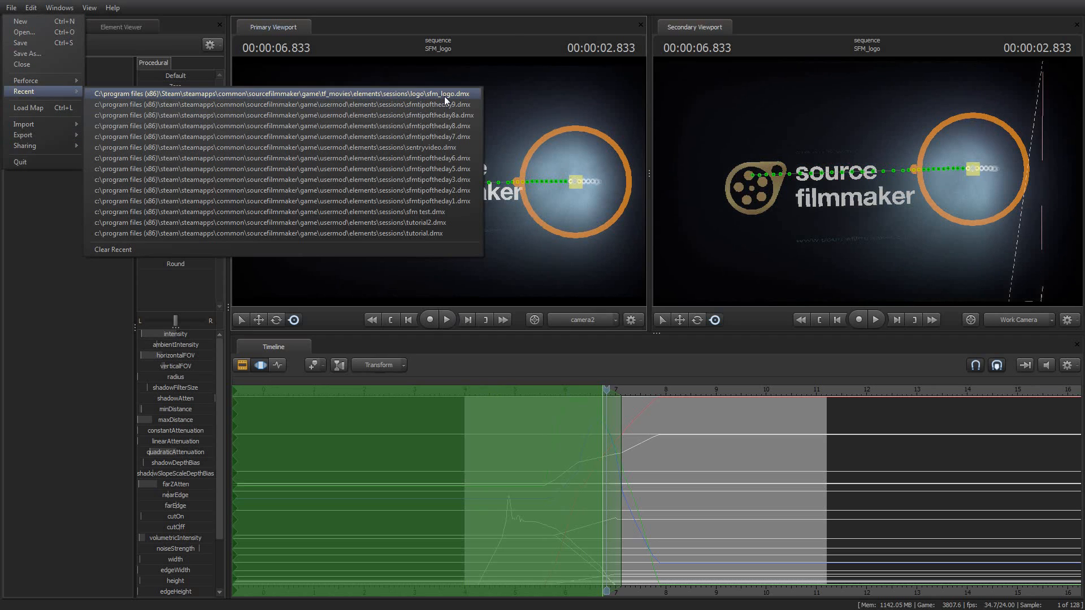
click(512, 20)
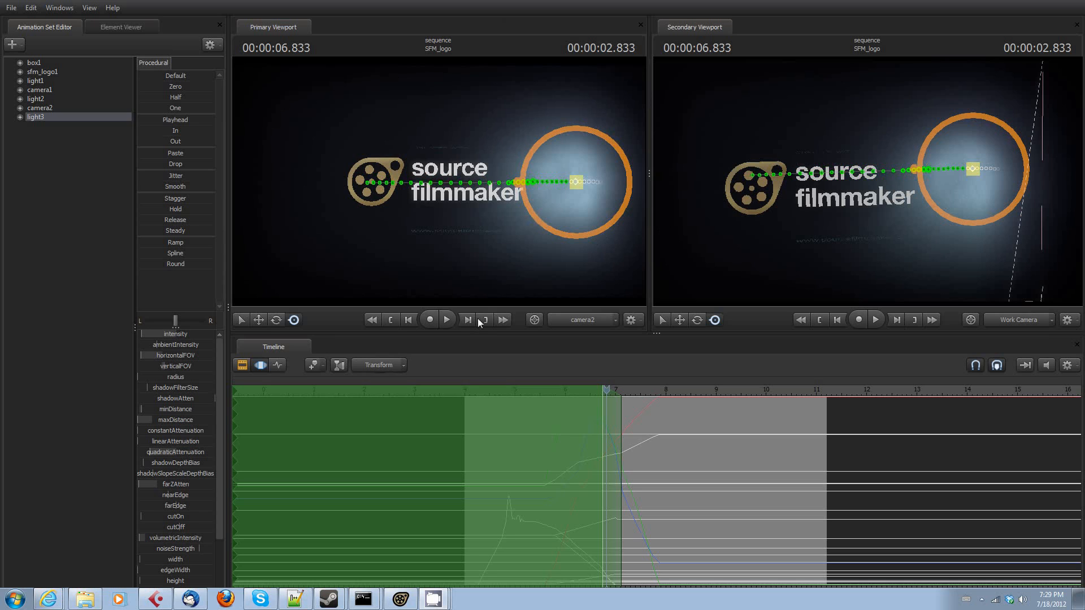
Step: Return to the Clip Editor and play the SFM_logo shot from its start
click(239, 366)
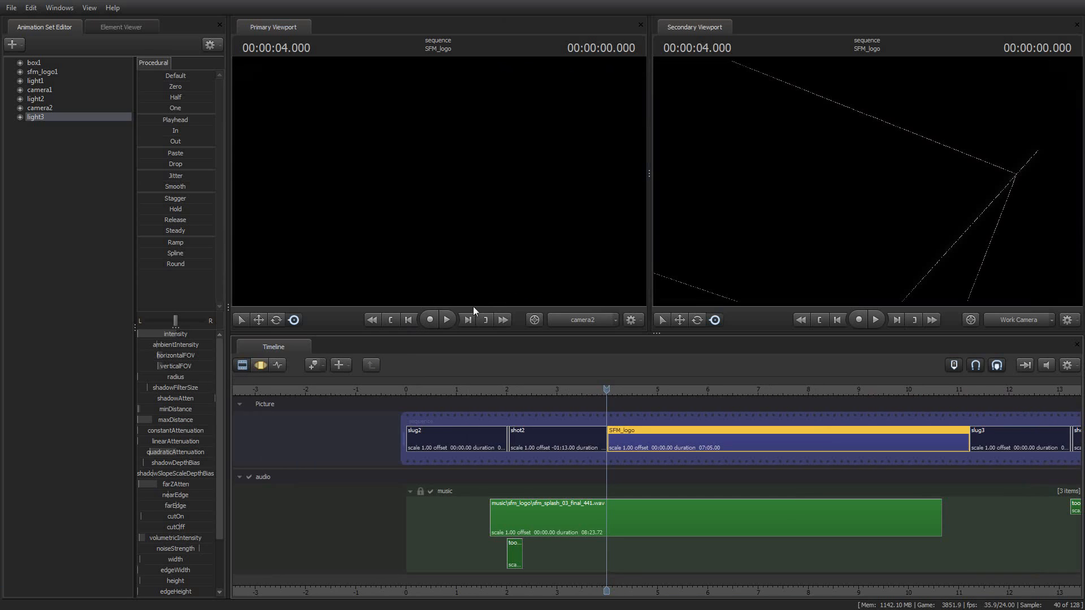
click(446, 319)
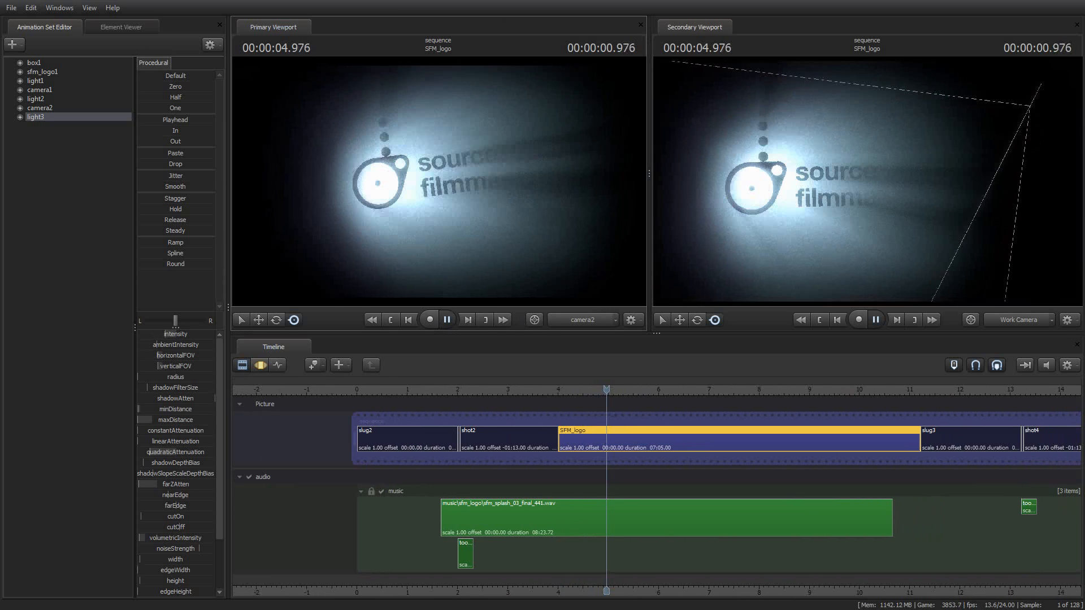